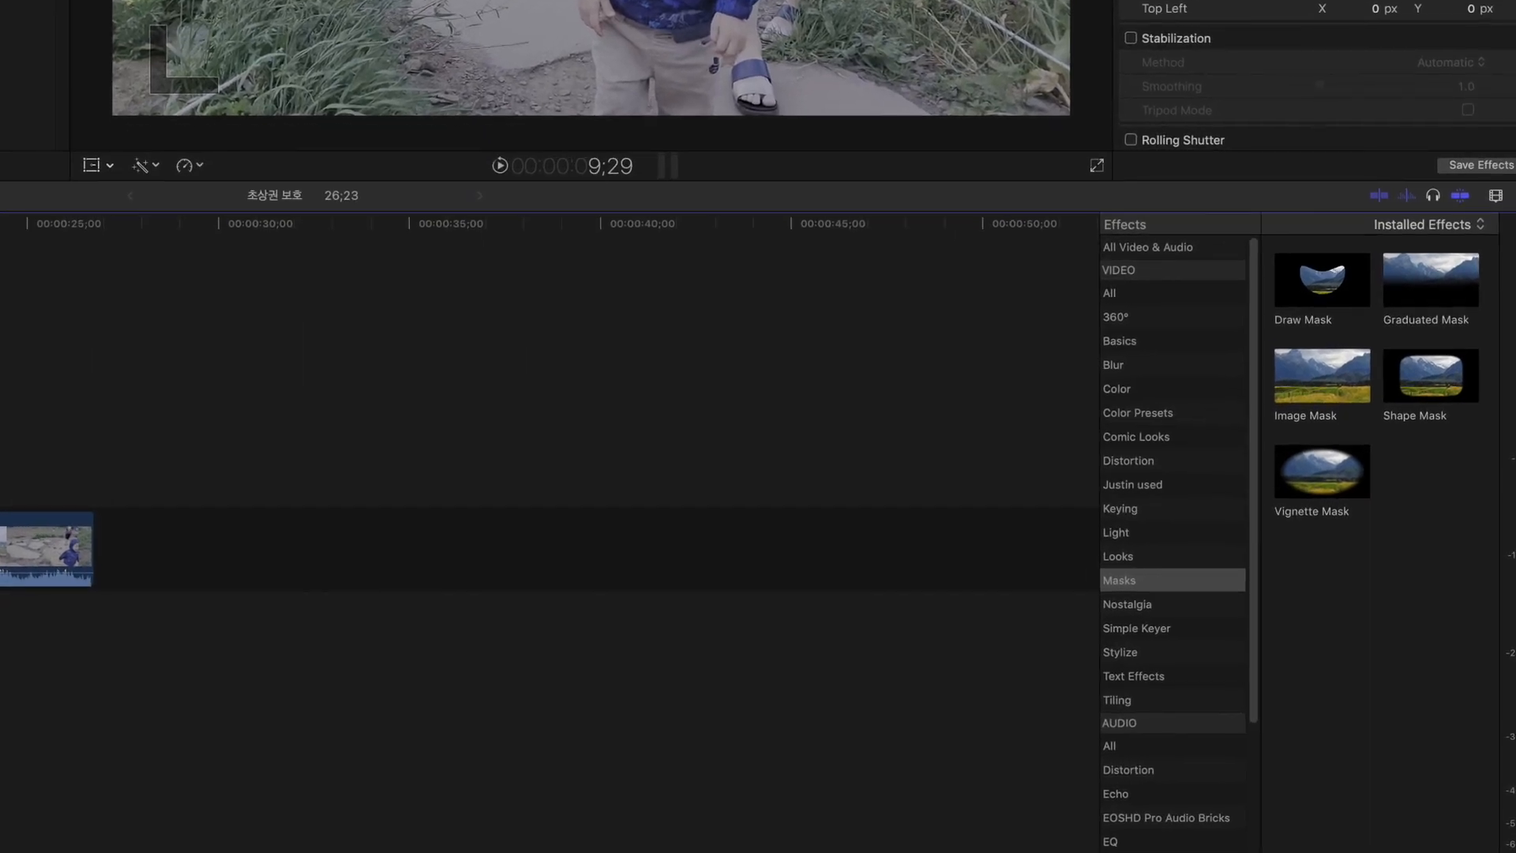
# Apply the Stylize effect Censor to the clip, with amount 35.33 and radius 236.4, centred over the child's face
pyautogui.click(31, 549)
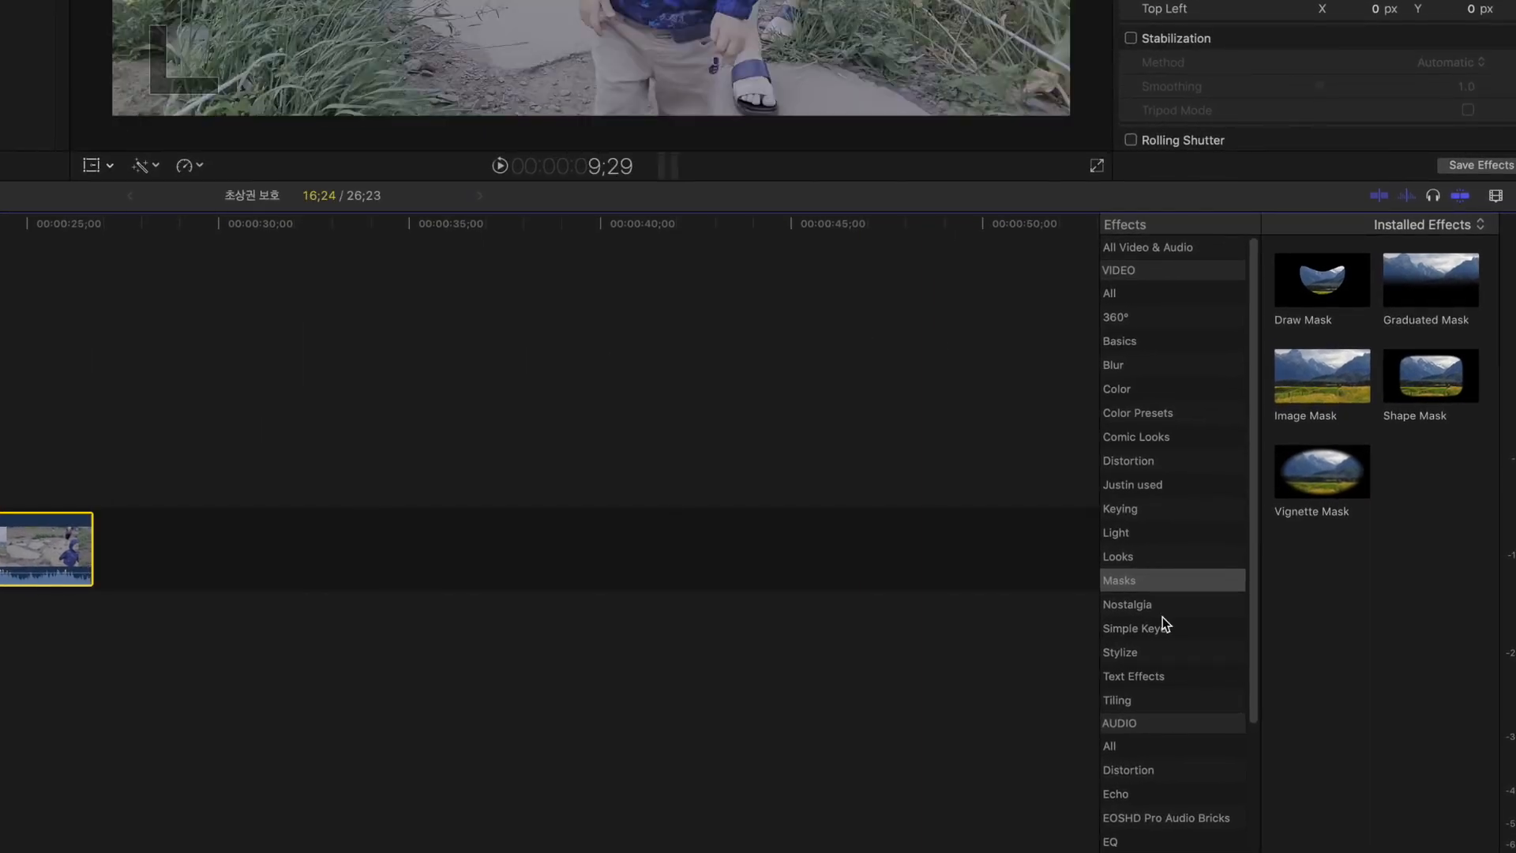
pyautogui.click(1135, 655)
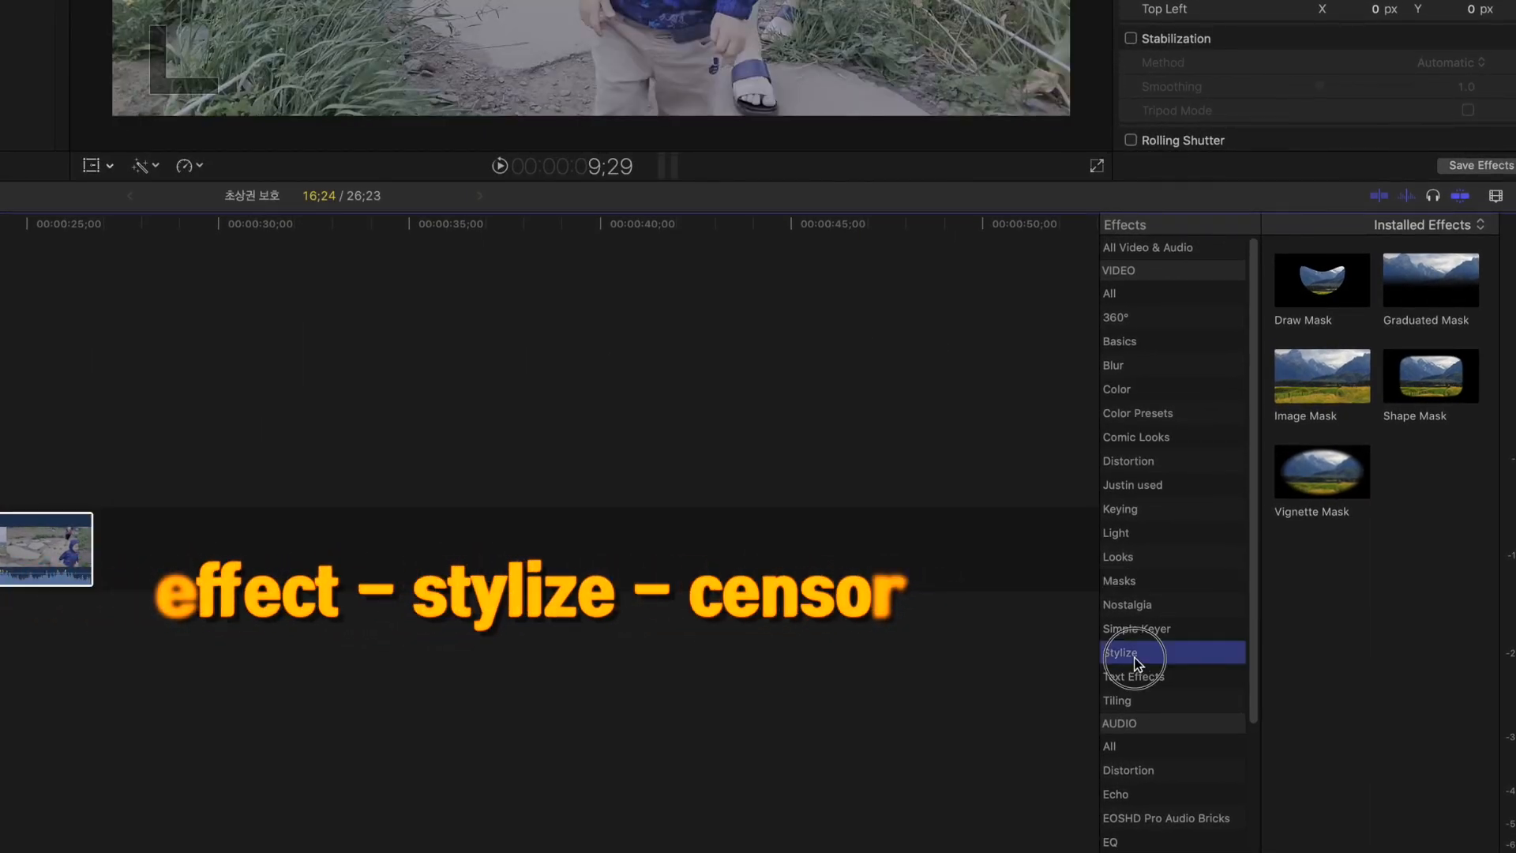
pyautogui.doubleClick(1322, 569)
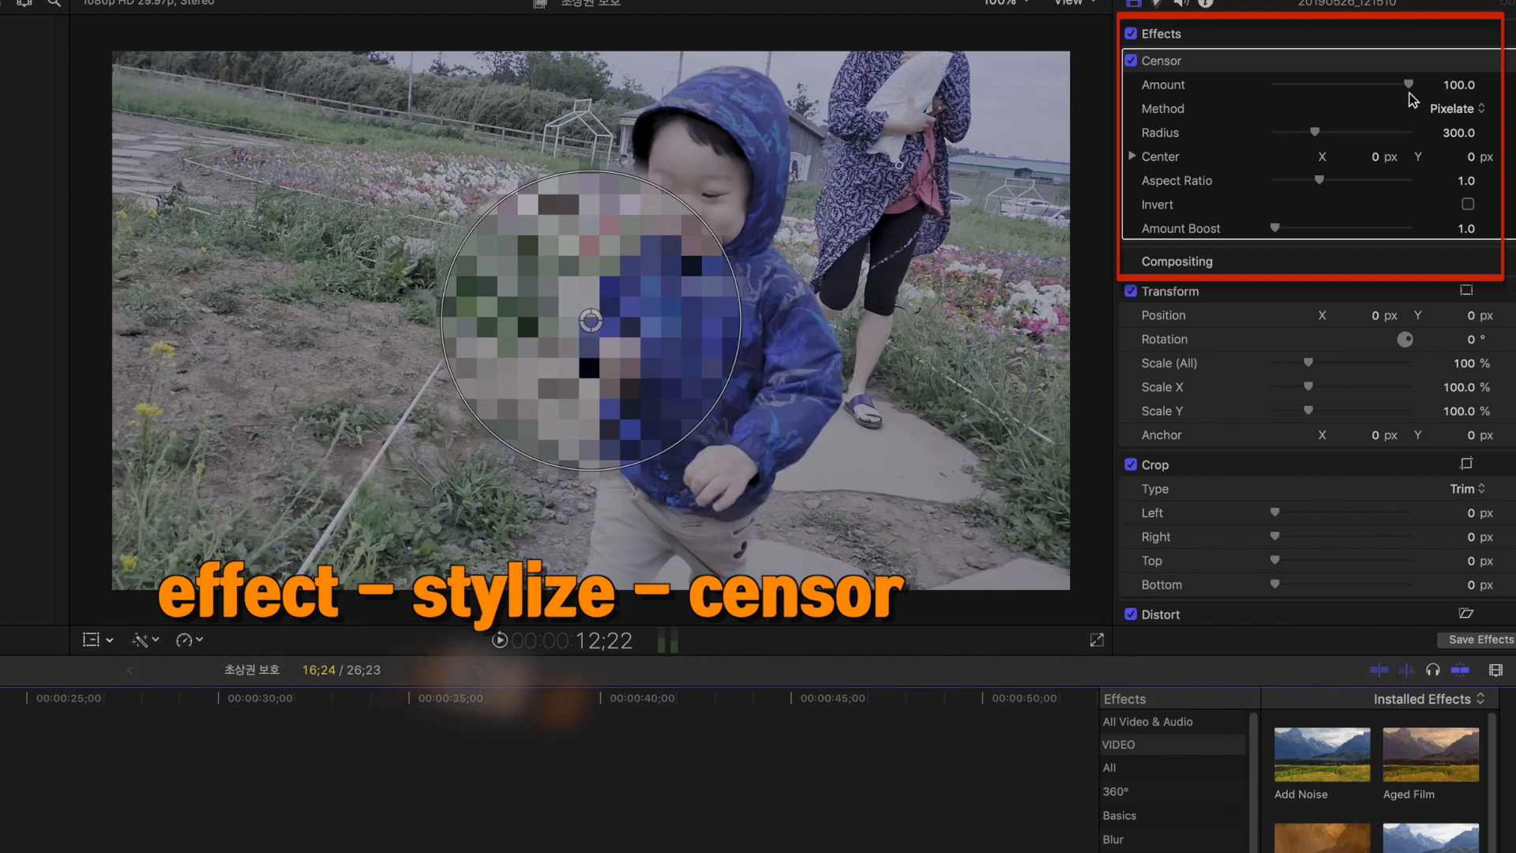
pyautogui.moveTo(1409, 86); pyautogui.dragTo(1316, 98)
pyautogui.moveTo(589, 324); pyautogui.dragTo(693, 222)
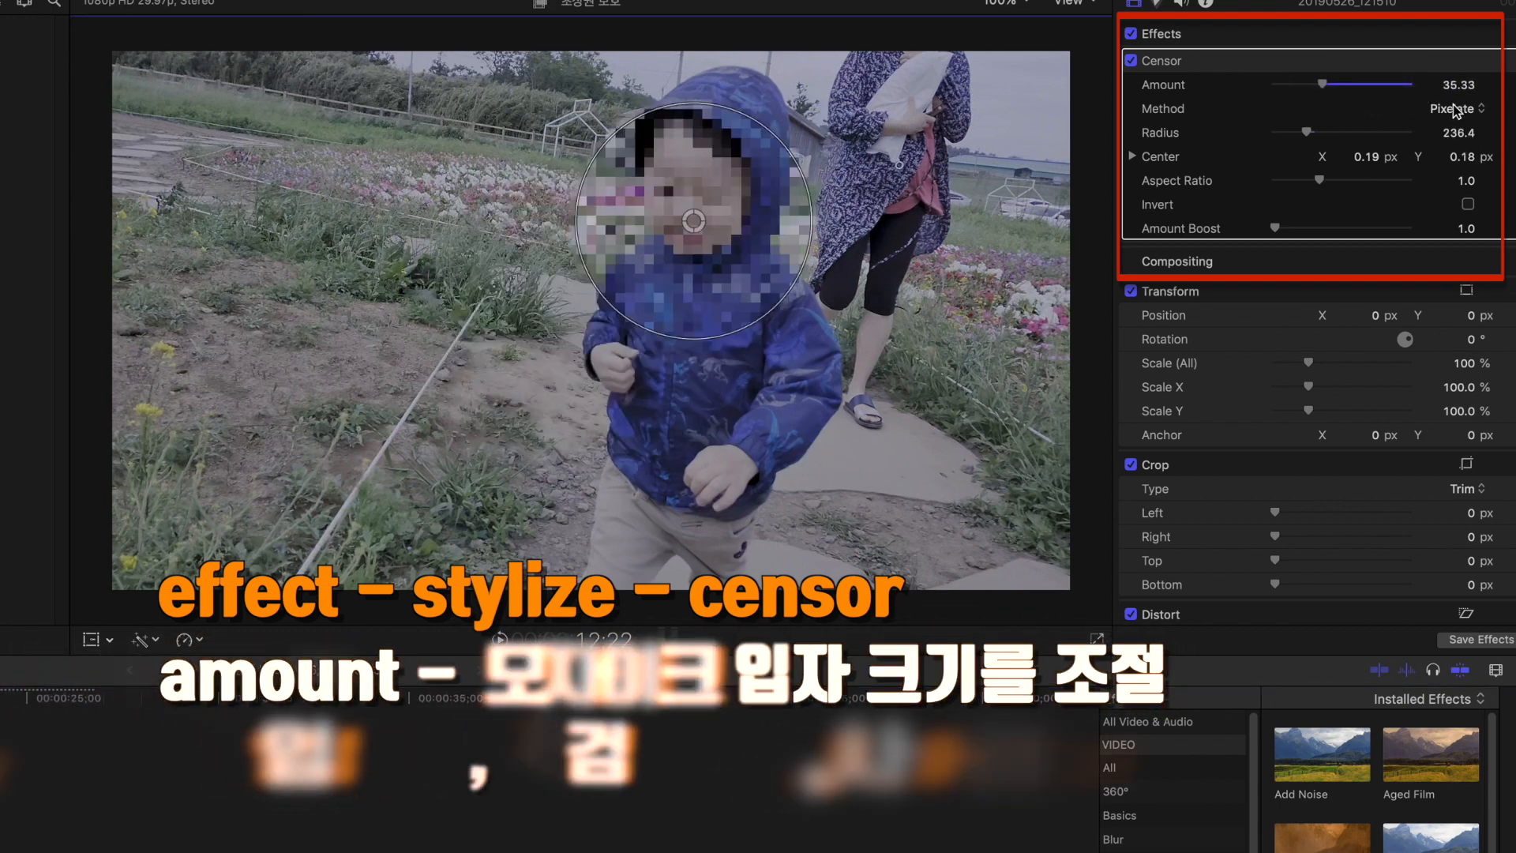
# Try the Blur, Darken and Rectangle methods for the Censor effect
pyautogui.click(1451, 111)
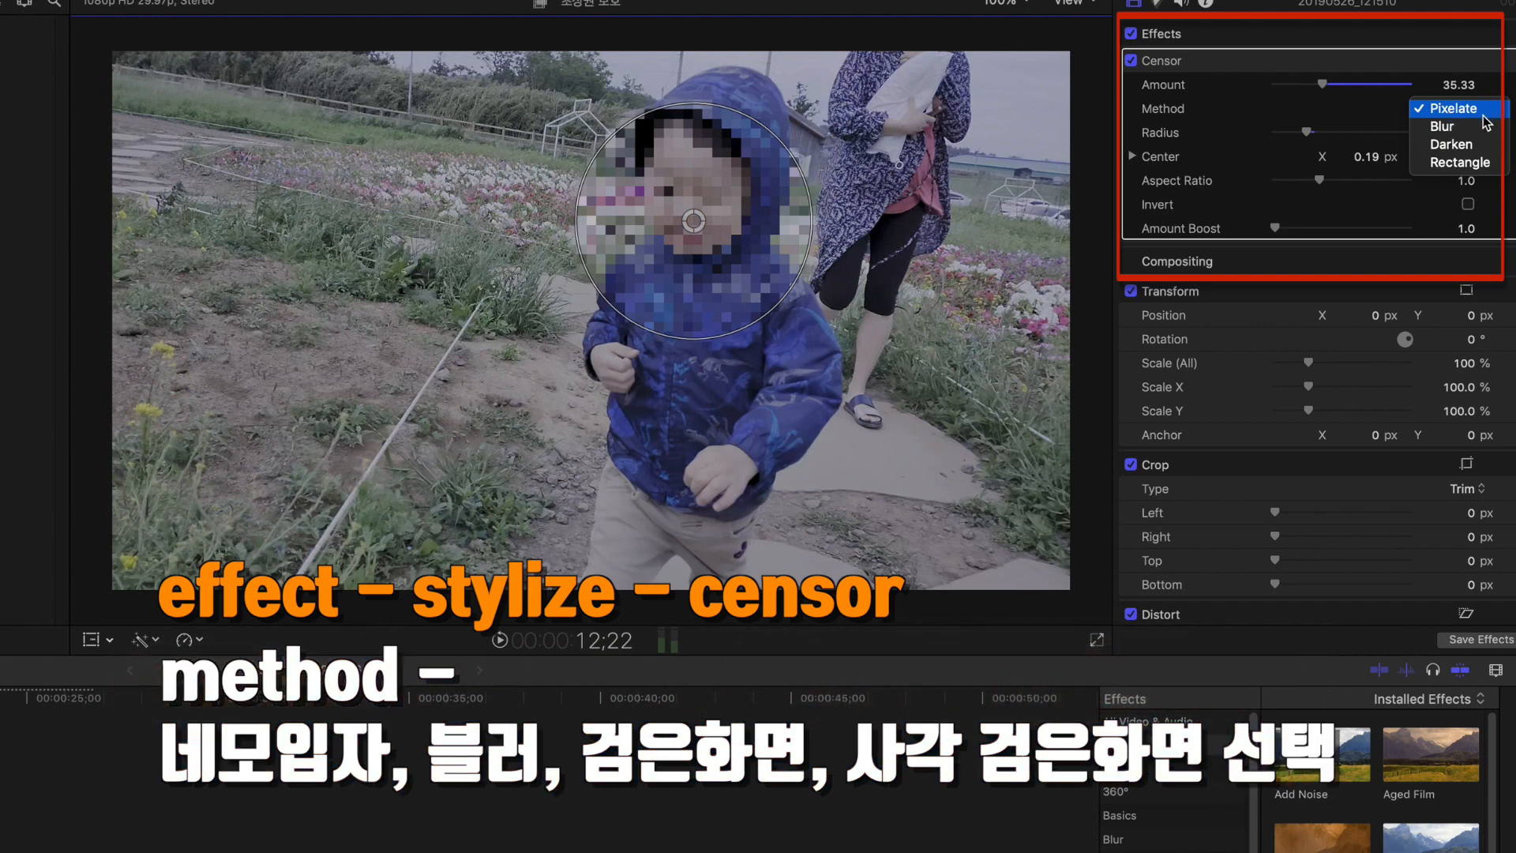
pyautogui.click(1479, 131)
pyautogui.click(1473, 110)
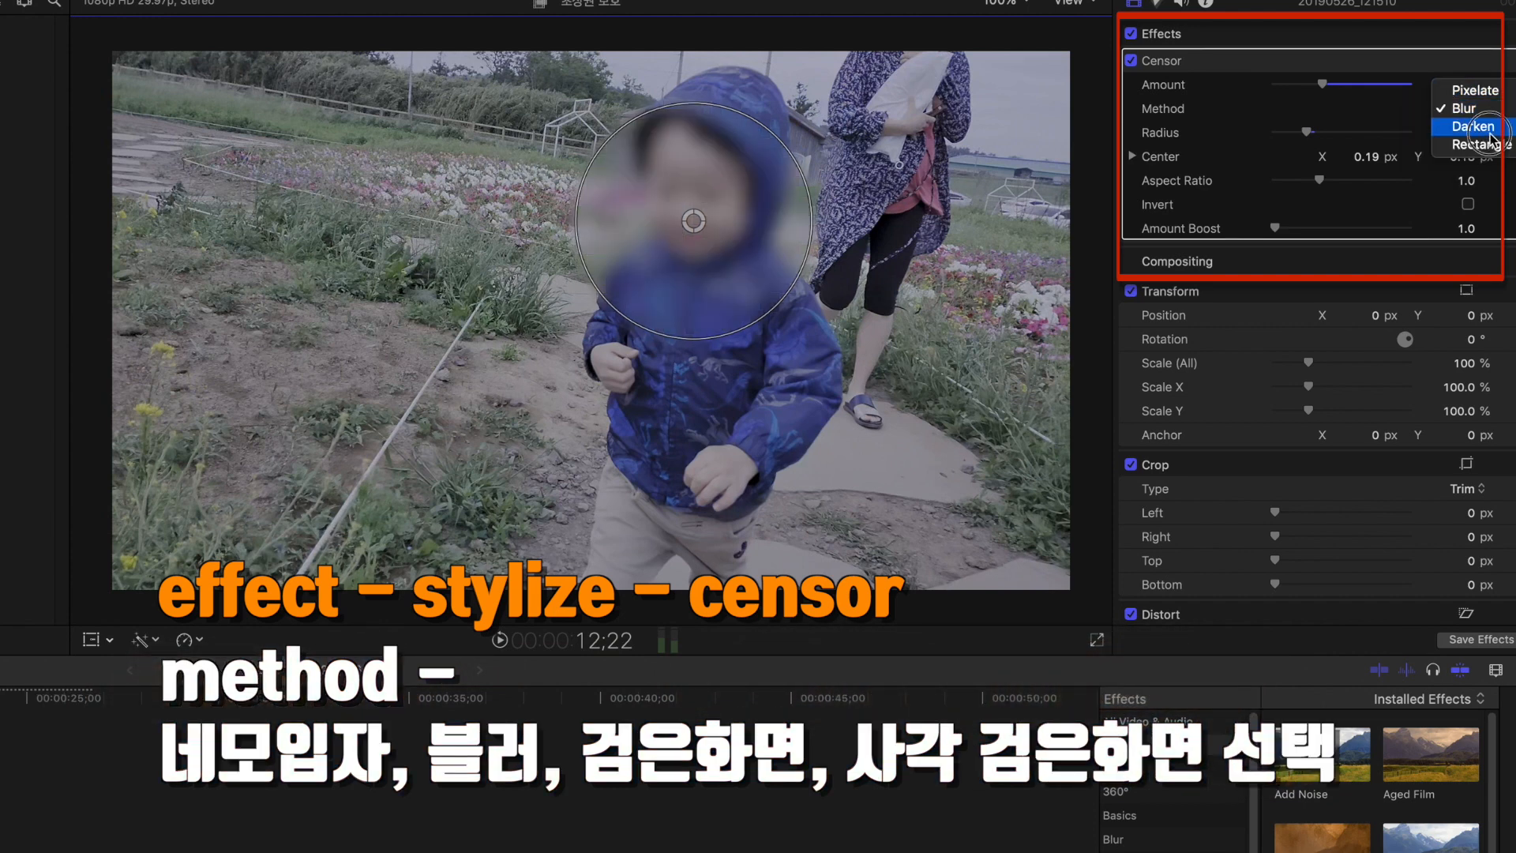
pyautogui.click(1473, 126)
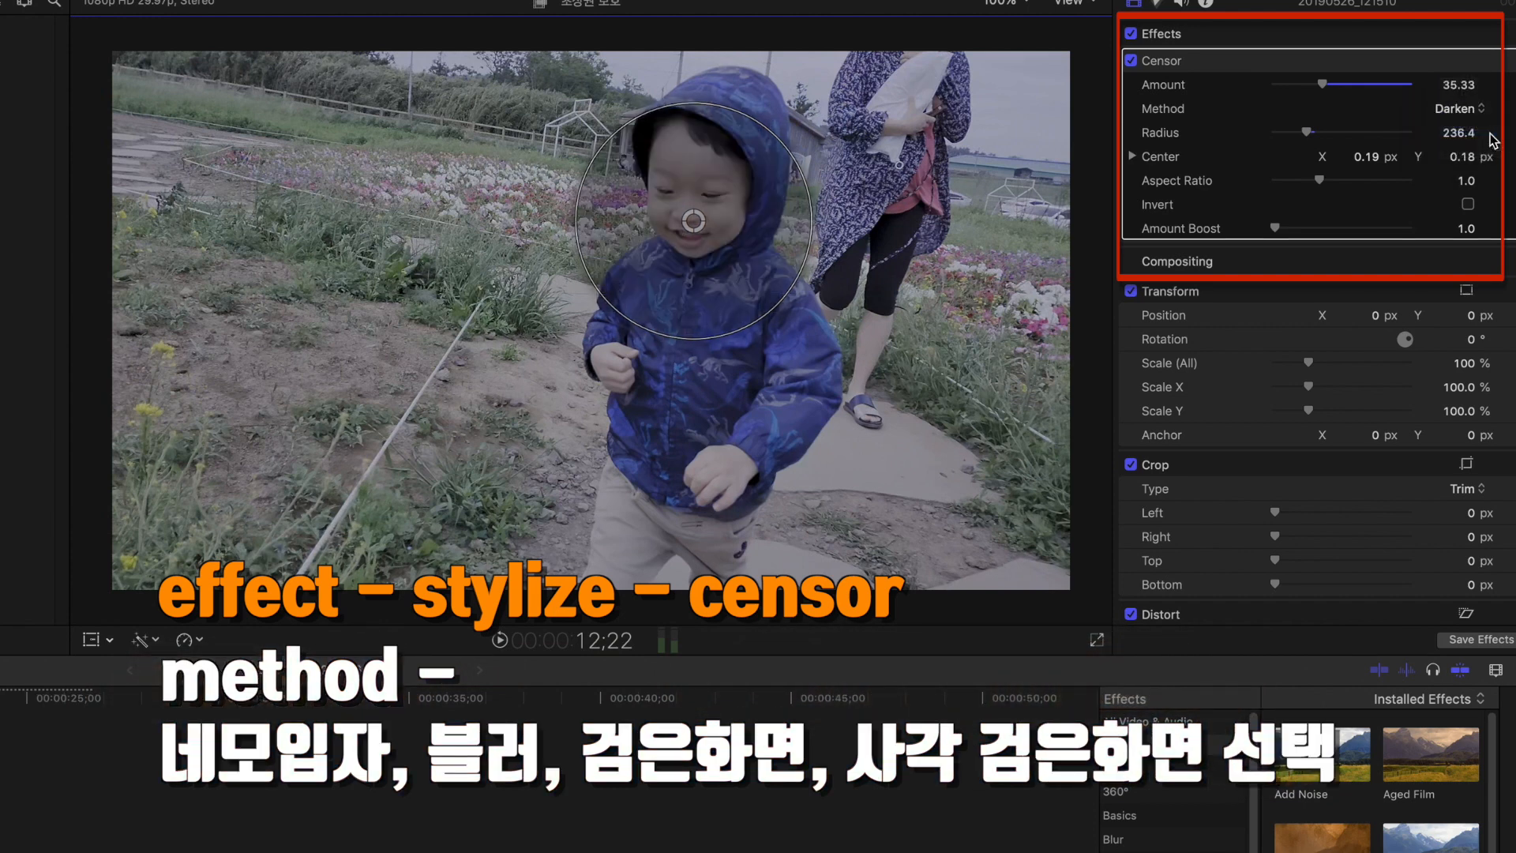
pyautogui.click(1487, 131)
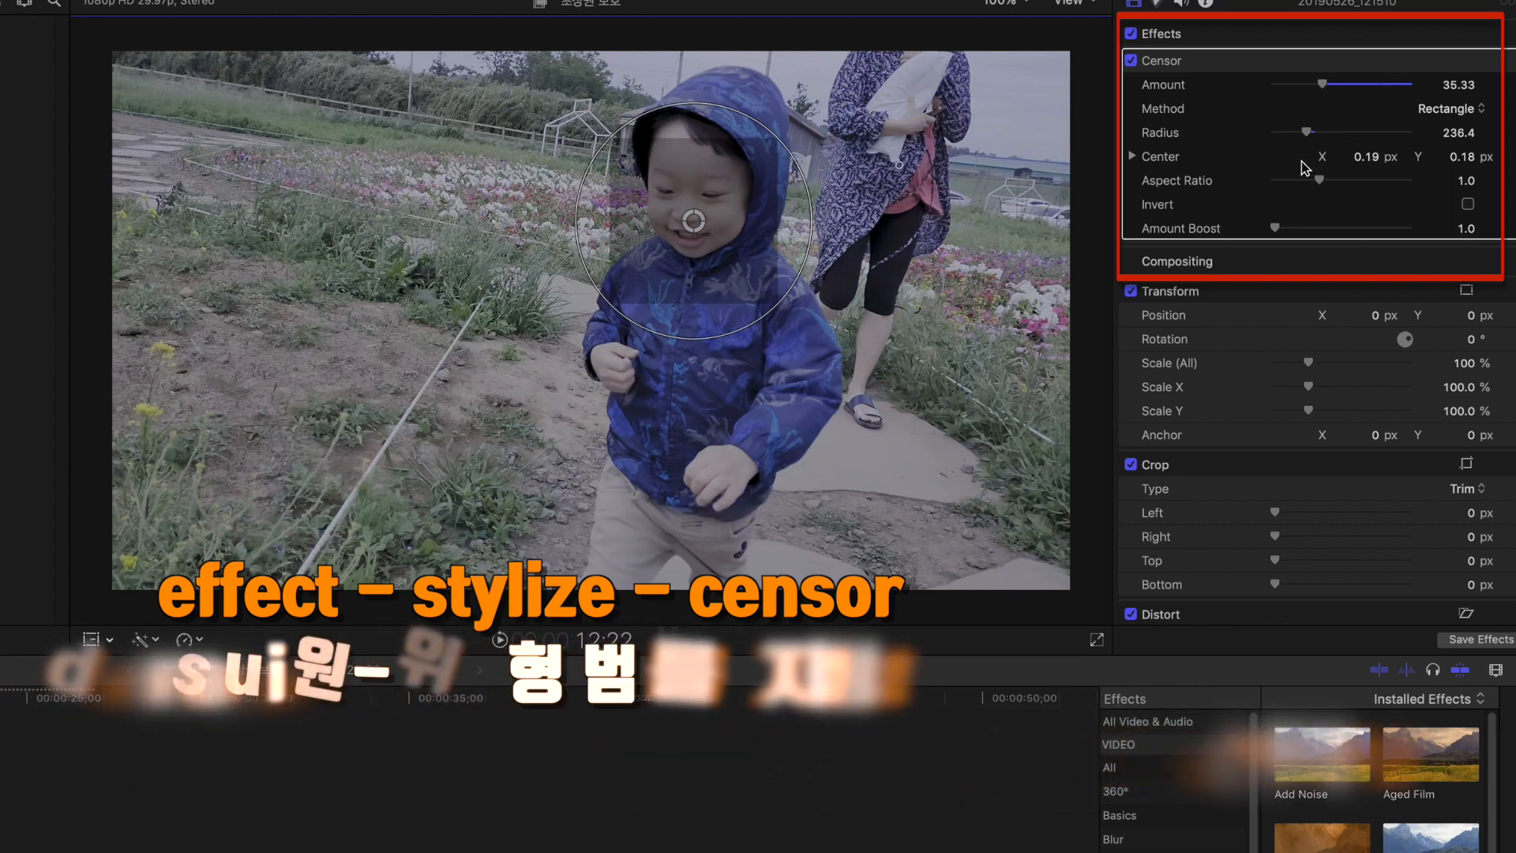
# Set the Censor method to Pixelate with radius 197.0, centred on the child's face at X 0.2, Y 0.24
pyautogui.moveTo(1307, 132); pyautogui.dragTo(1369, 157)
pyautogui.click(1442, 55)
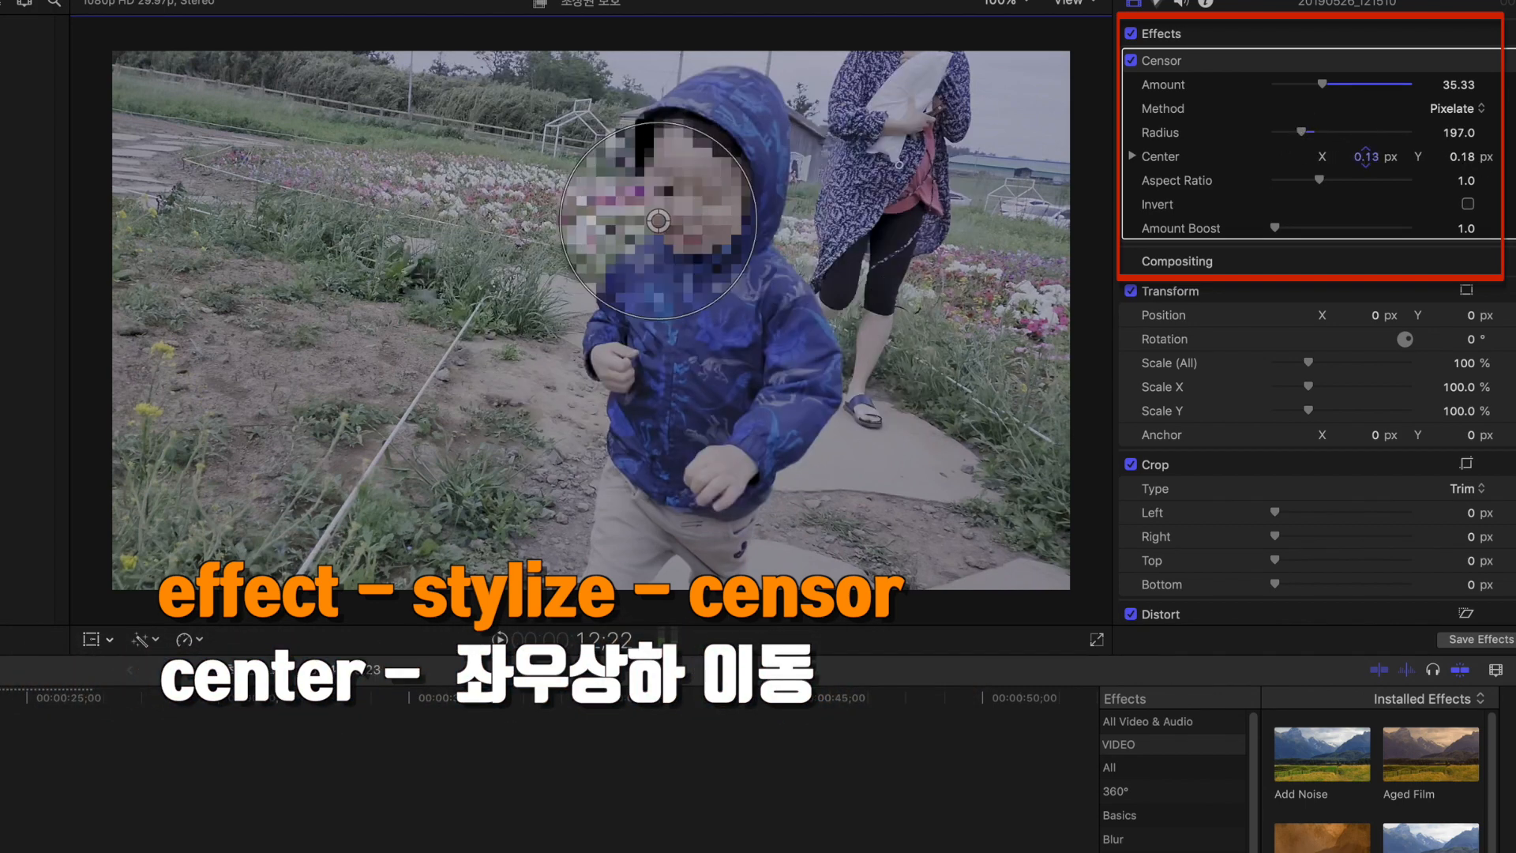
pyautogui.moveTo(1461, 157); pyautogui.dragTo(1458, 162)
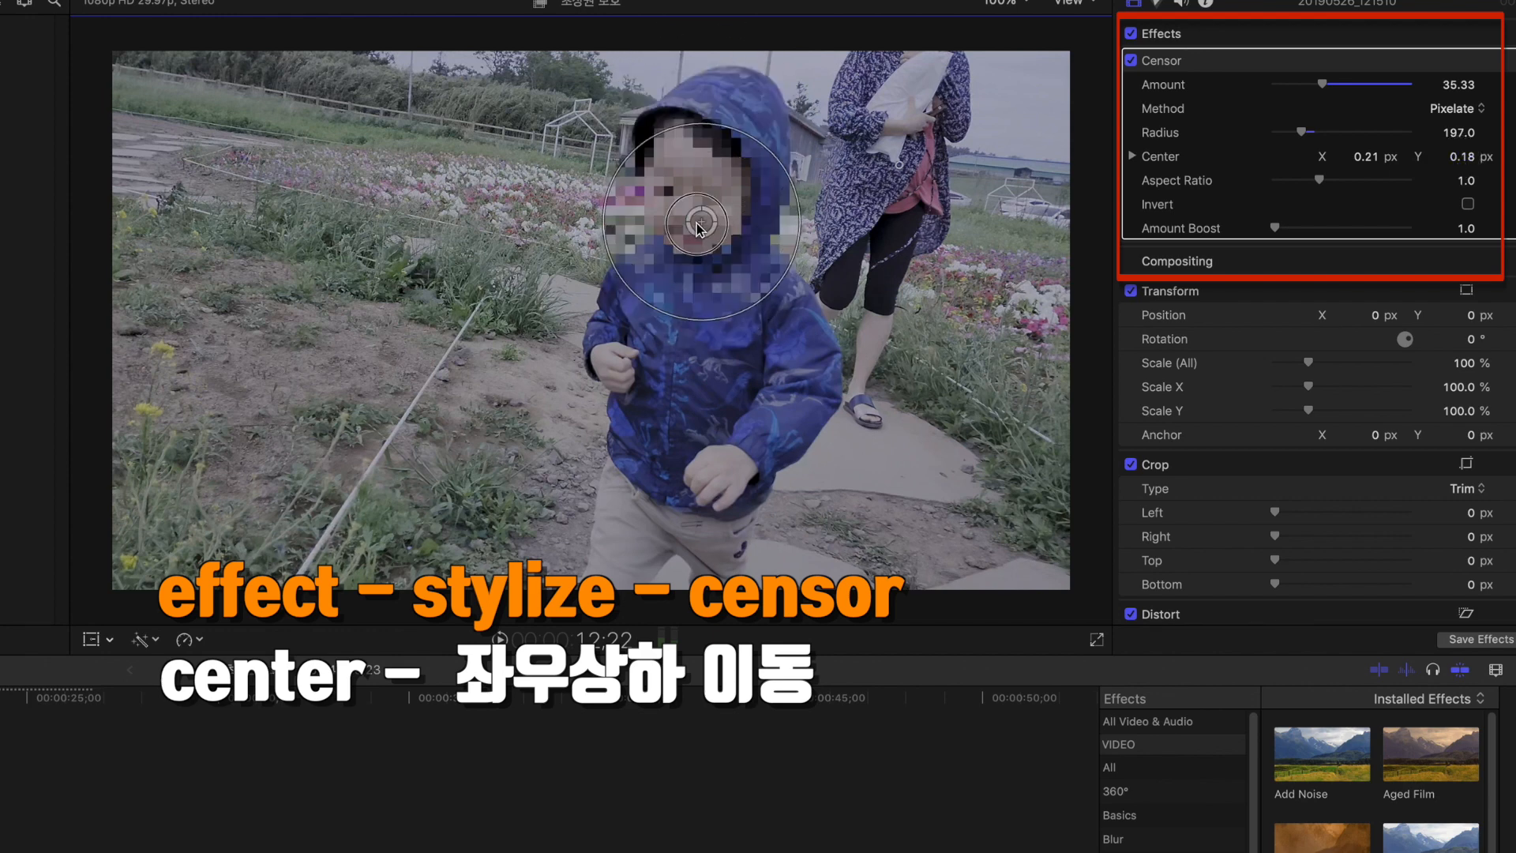
pyautogui.moveTo(698, 228); pyautogui.dragTo(417, 241)
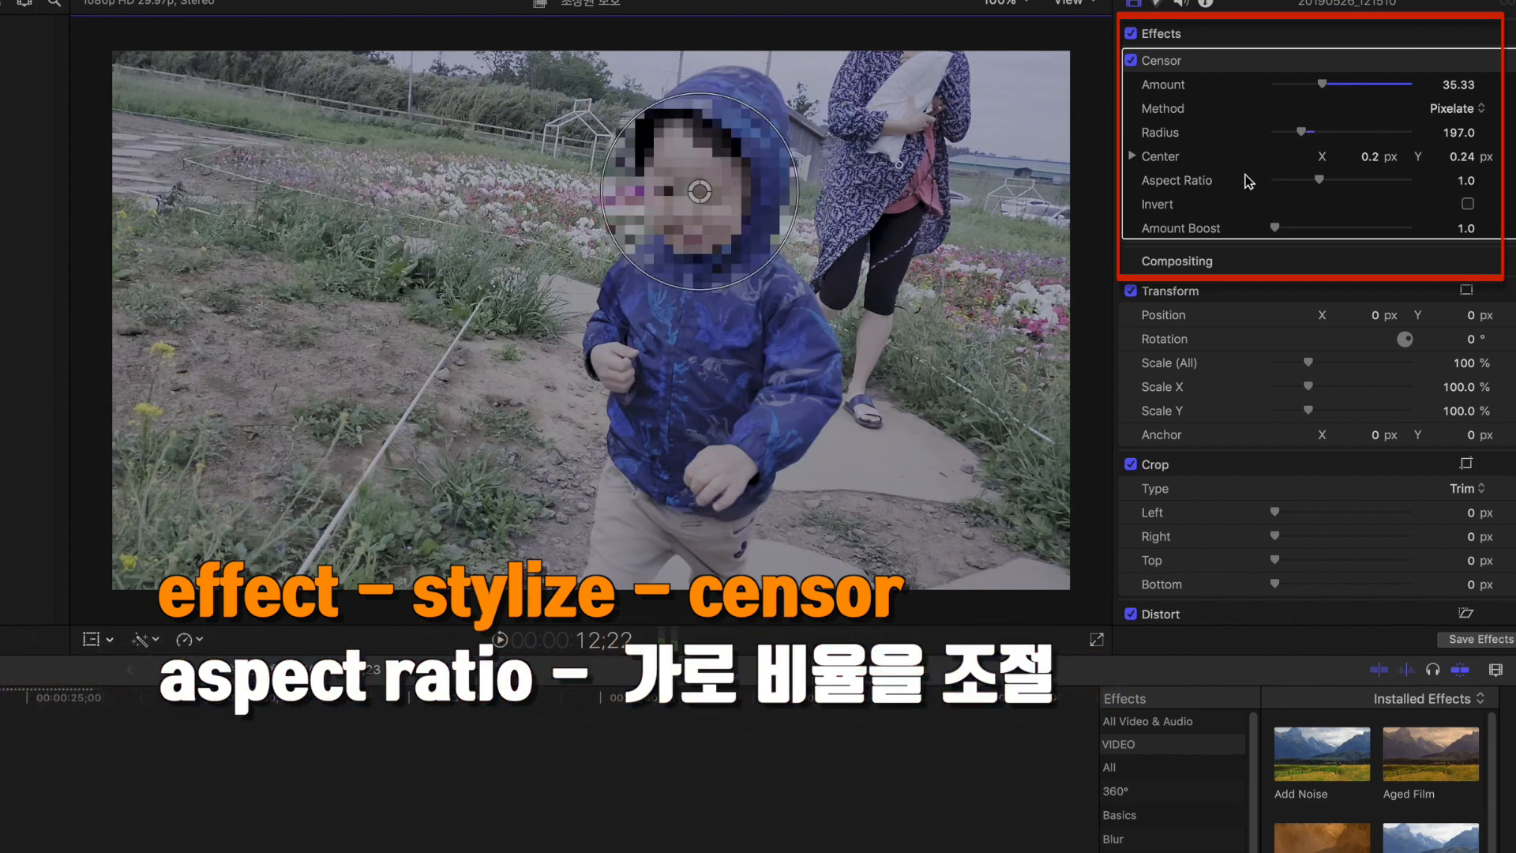
# Set the Censor aspect ratio to 0.94 and try out its Invert option and amount boost
pyautogui.moveTo(1319, 181)
pyautogui.mouseDown()
pyautogui.moveTo(1268, 186)
pyautogui.moveTo(1309, 187)
pyautogui.mouseUp()
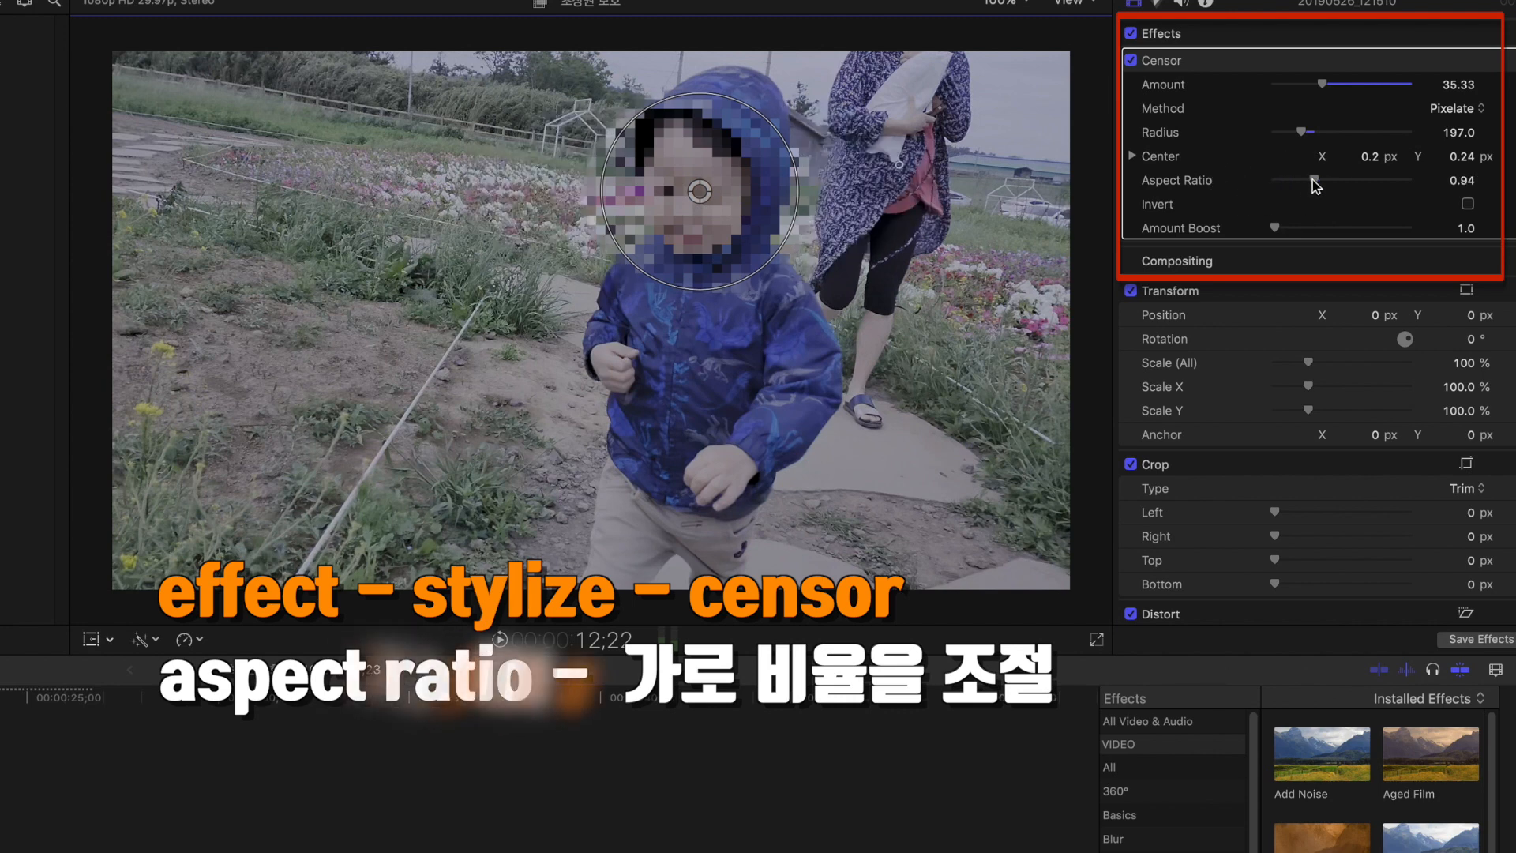
pyautogui.click(1467, 205)
pyautogui.click(1468, 205)
pyautogui.moveTo(1275, 228)
pyautogui.mouseDown()
pyautogui.moveTo(1417, 222)
pyautogui.moveTo(1262, 227)
pyautogui.mouseUp()
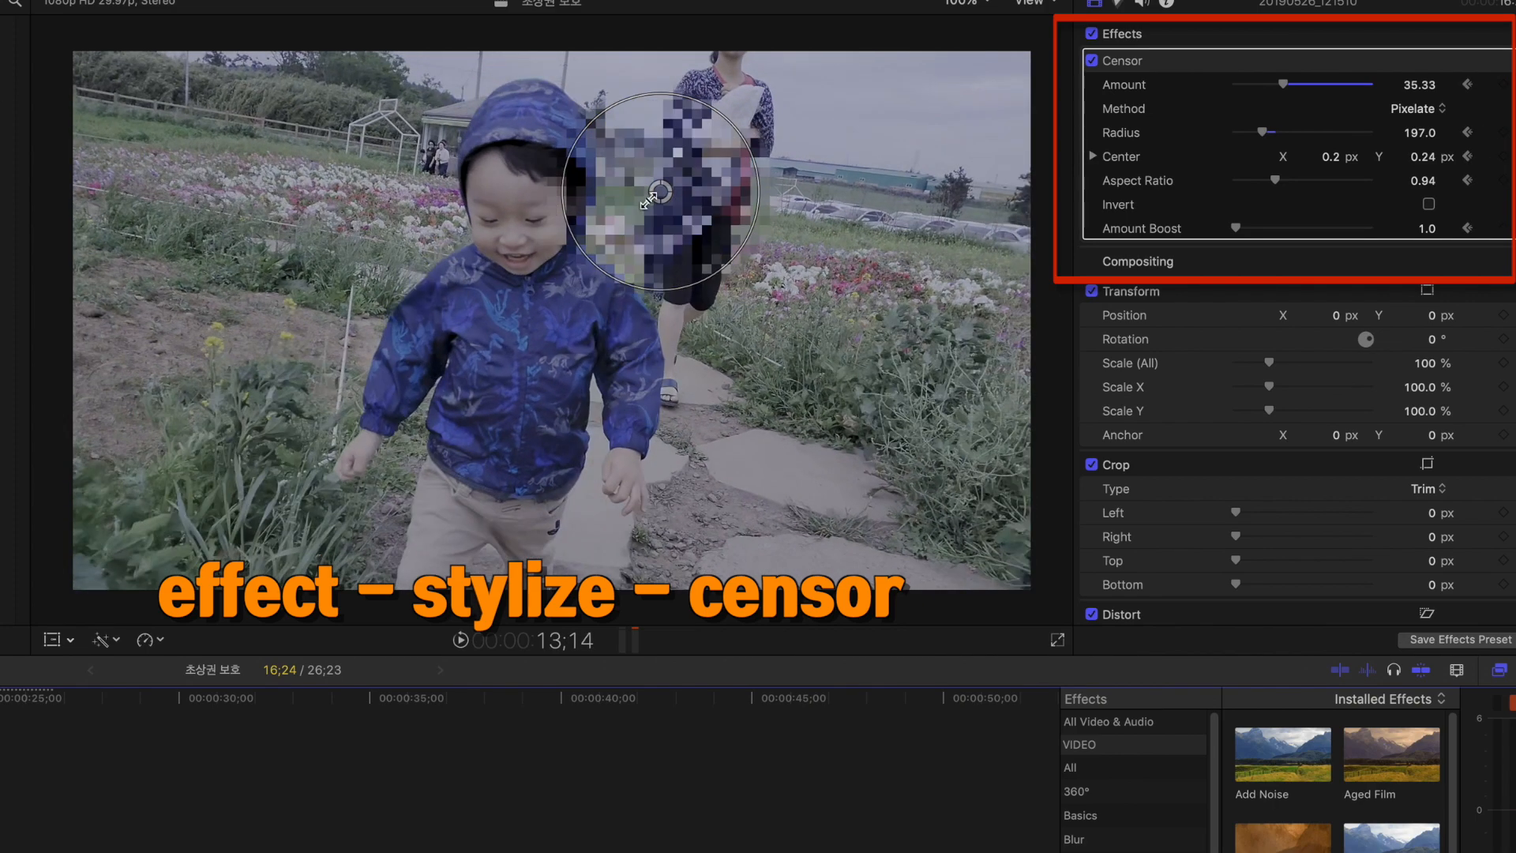
# At 13;14, move the Censor onto the child's face with radius 126.7, aspect ratio 0.5 and amount boost 3.02
pyautogui.moveTo(632, 207); pyautogui.dragTo(514, 223)
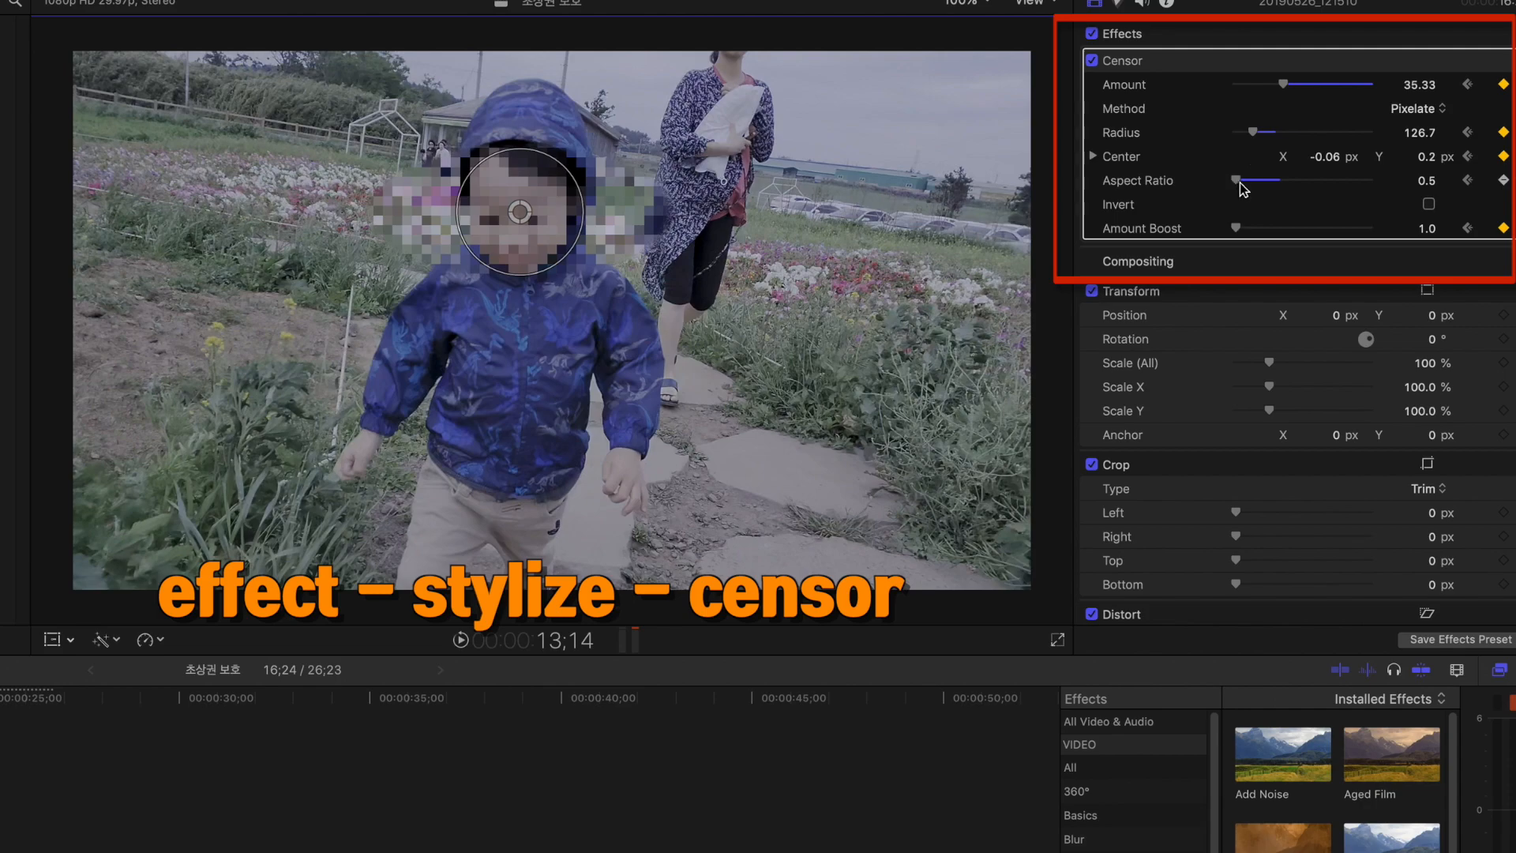
pyautogui.moveTo(1239, 230); pyautogui.dragTo(1305, 233)
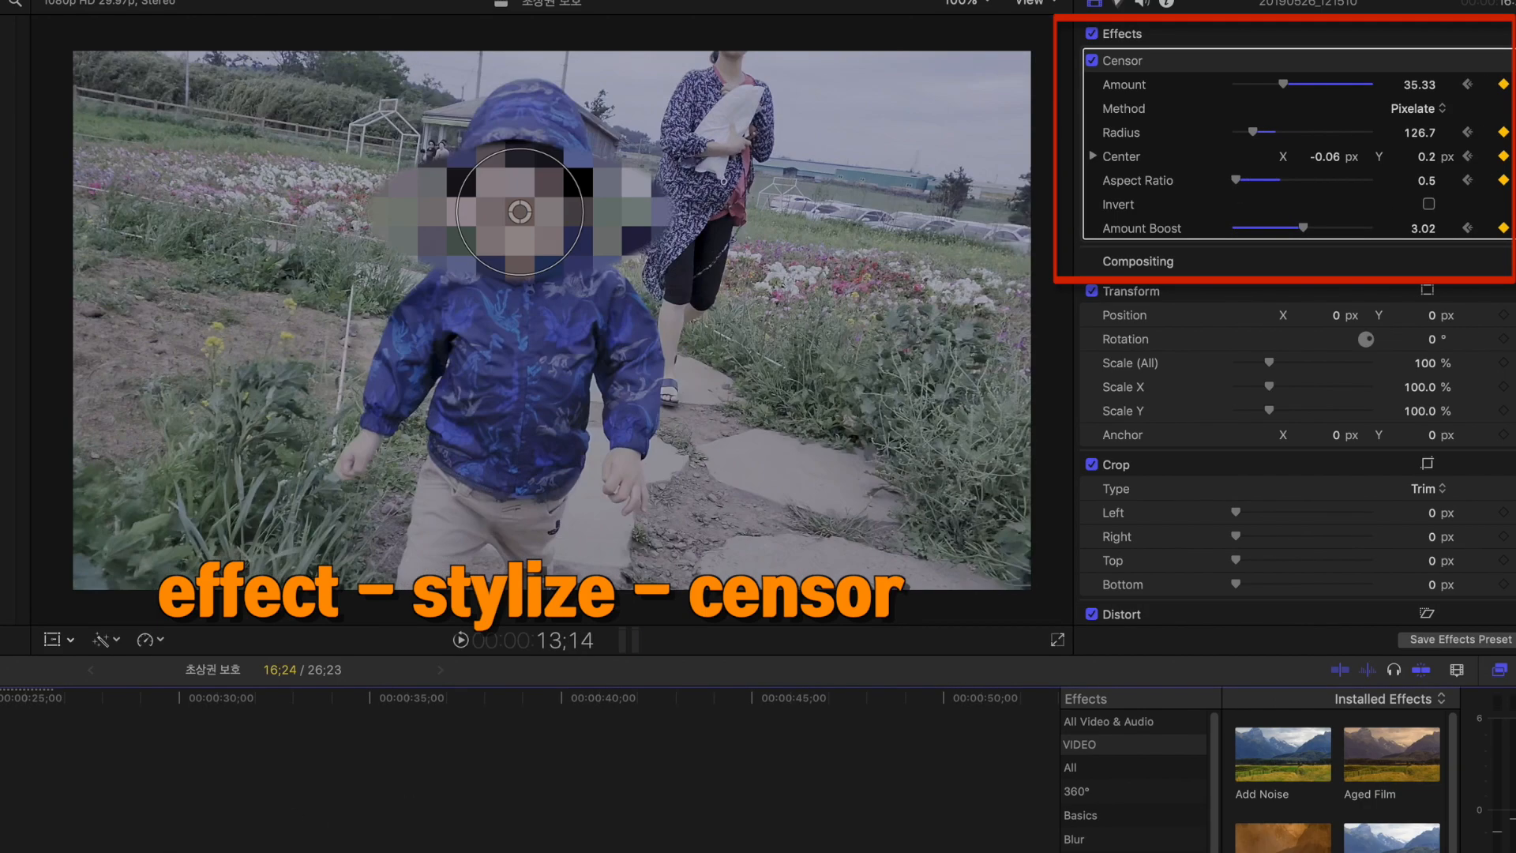
# At 14;25, centre the Censor on the child's face at X 0.31, Y 0.1, with amount boost 1.0 and a larger aspect ratio and radius
pyautogui.press('j')
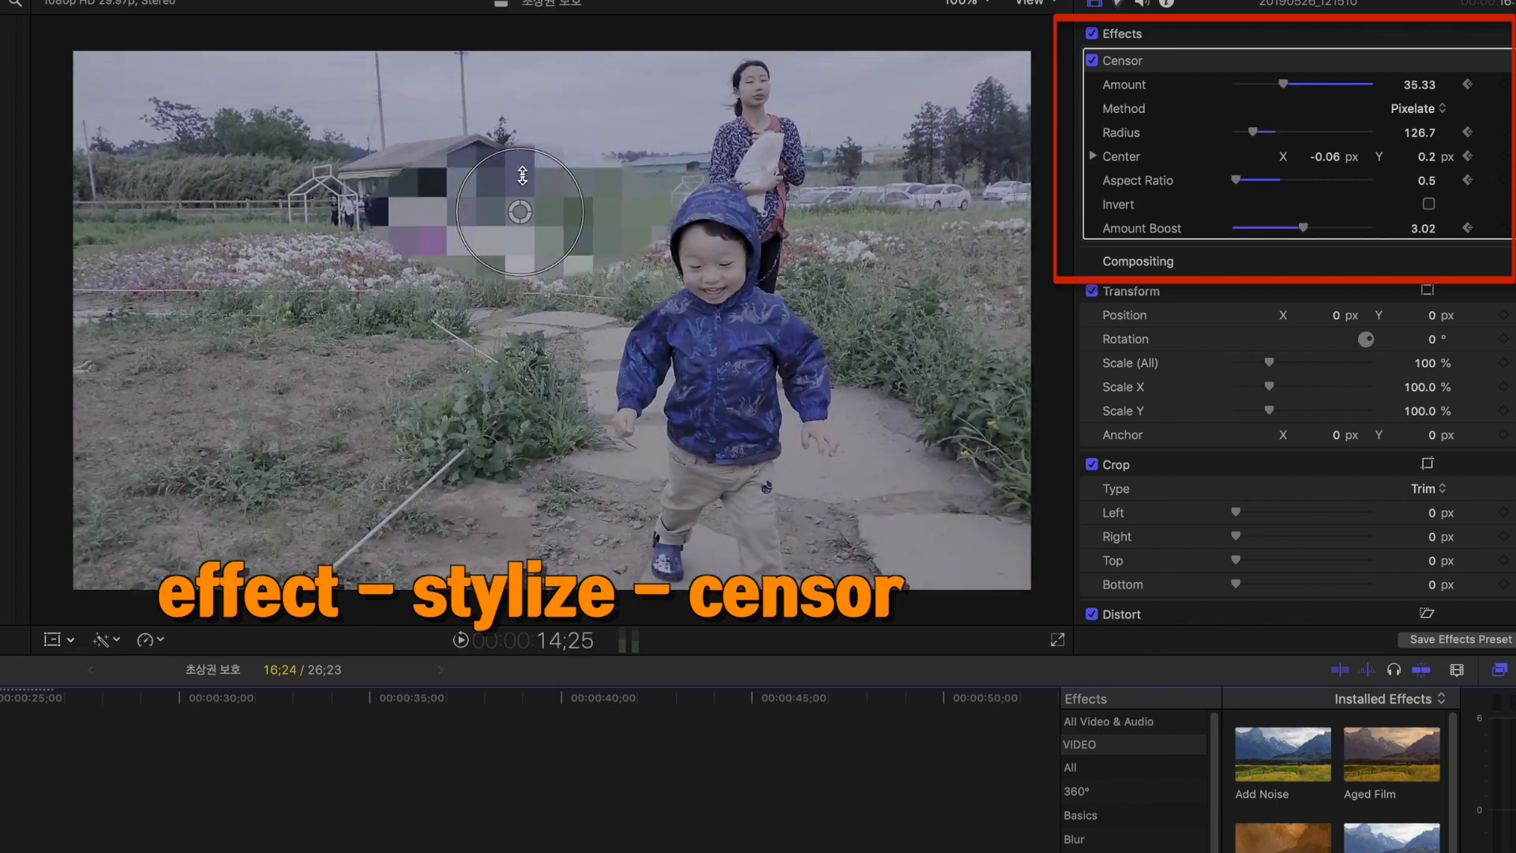
pyautogui.moveTo(522, 218); pyautogui.dragTo(710, 271)
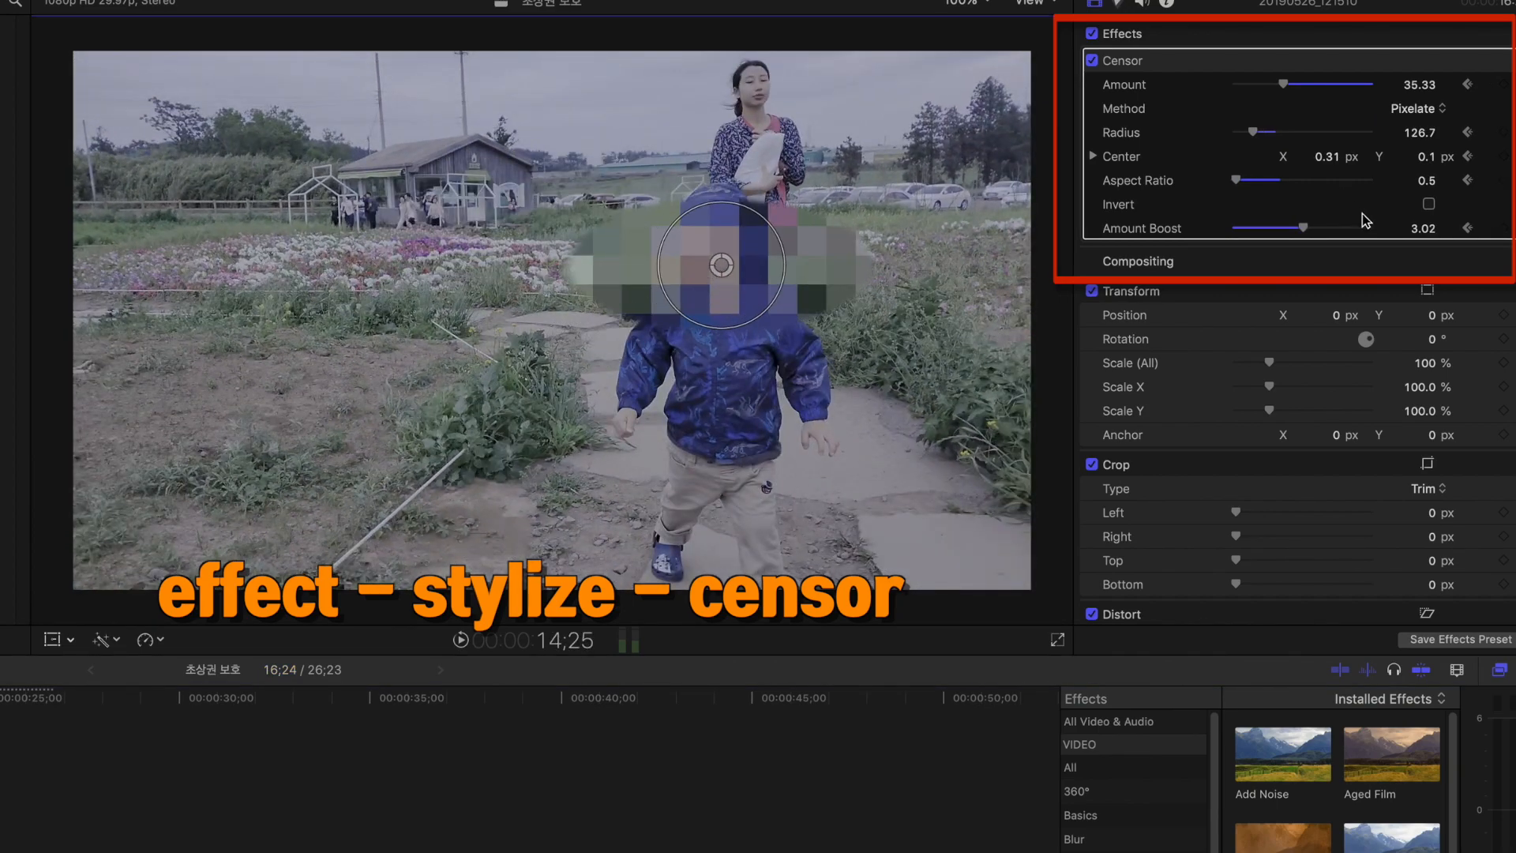
pyautogui.moveTo(1304, 233); pyautogui.dragTo(1237, 229)
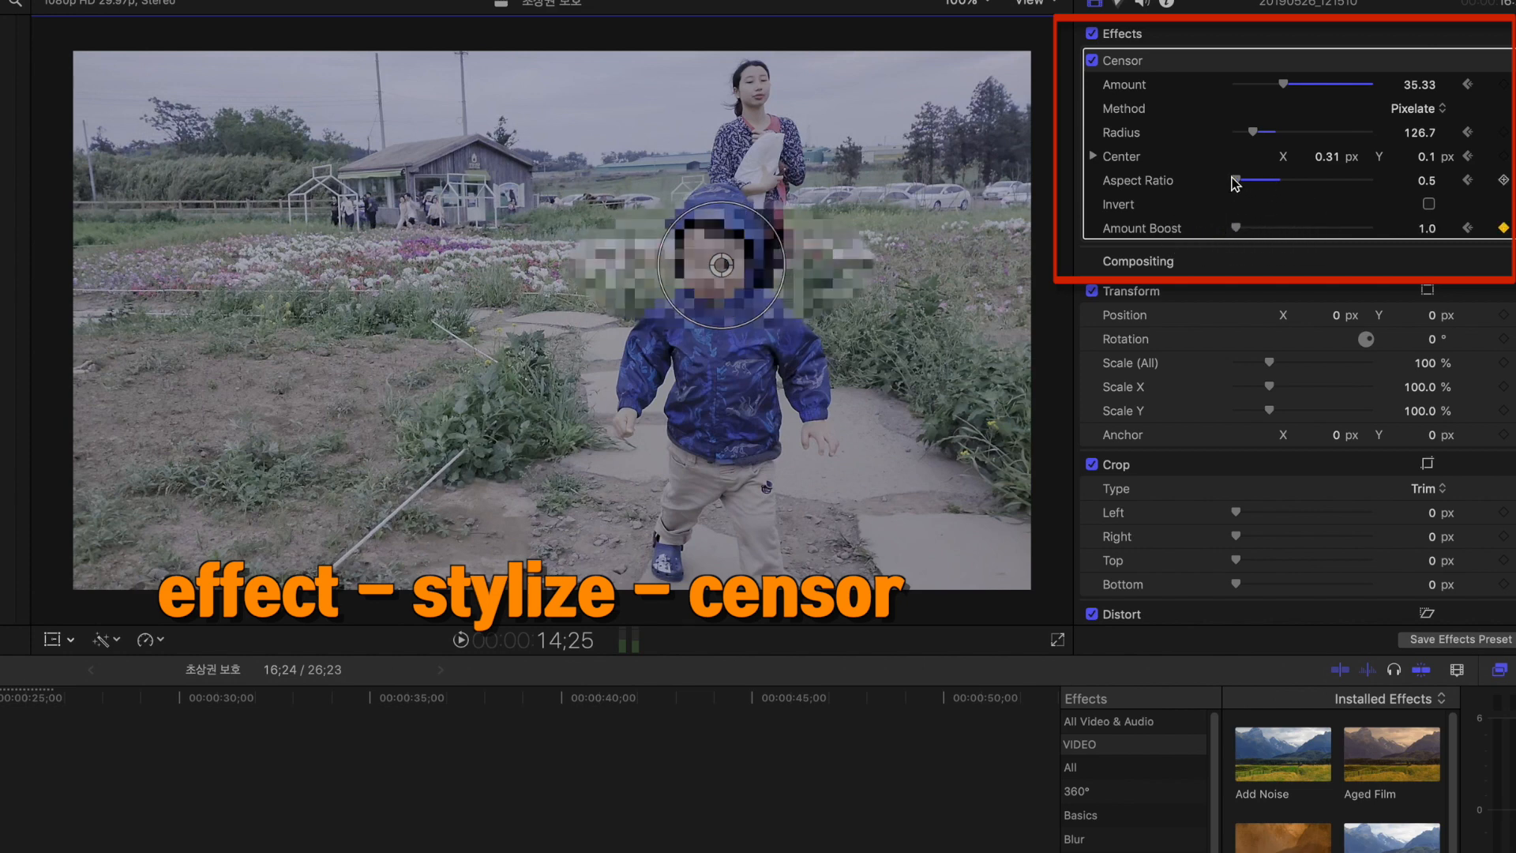
pyautogui.moveTo(1329, 182); pyautogui.dragTo(1403, 176)
pyautogui.moveTo(1245, 133); pyautogui.dragTo(1243, 144)
# At 14;23, switch the Censor method to Rectangle with radius 295.1, aspect ratio 1.46 and amount 77.03
pyautogui.press('j')
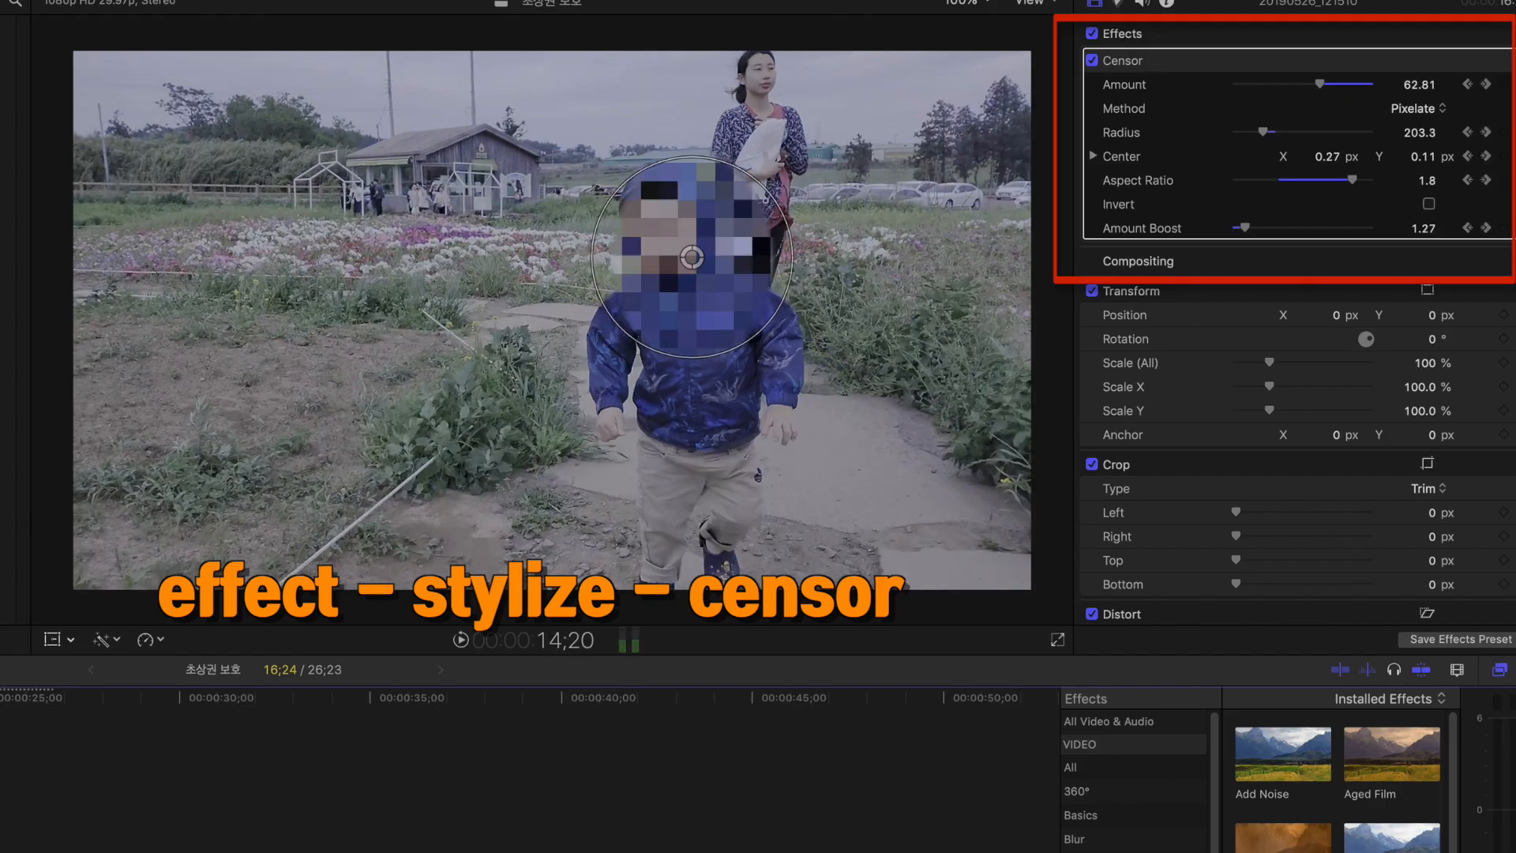
pyautogui.press('l')
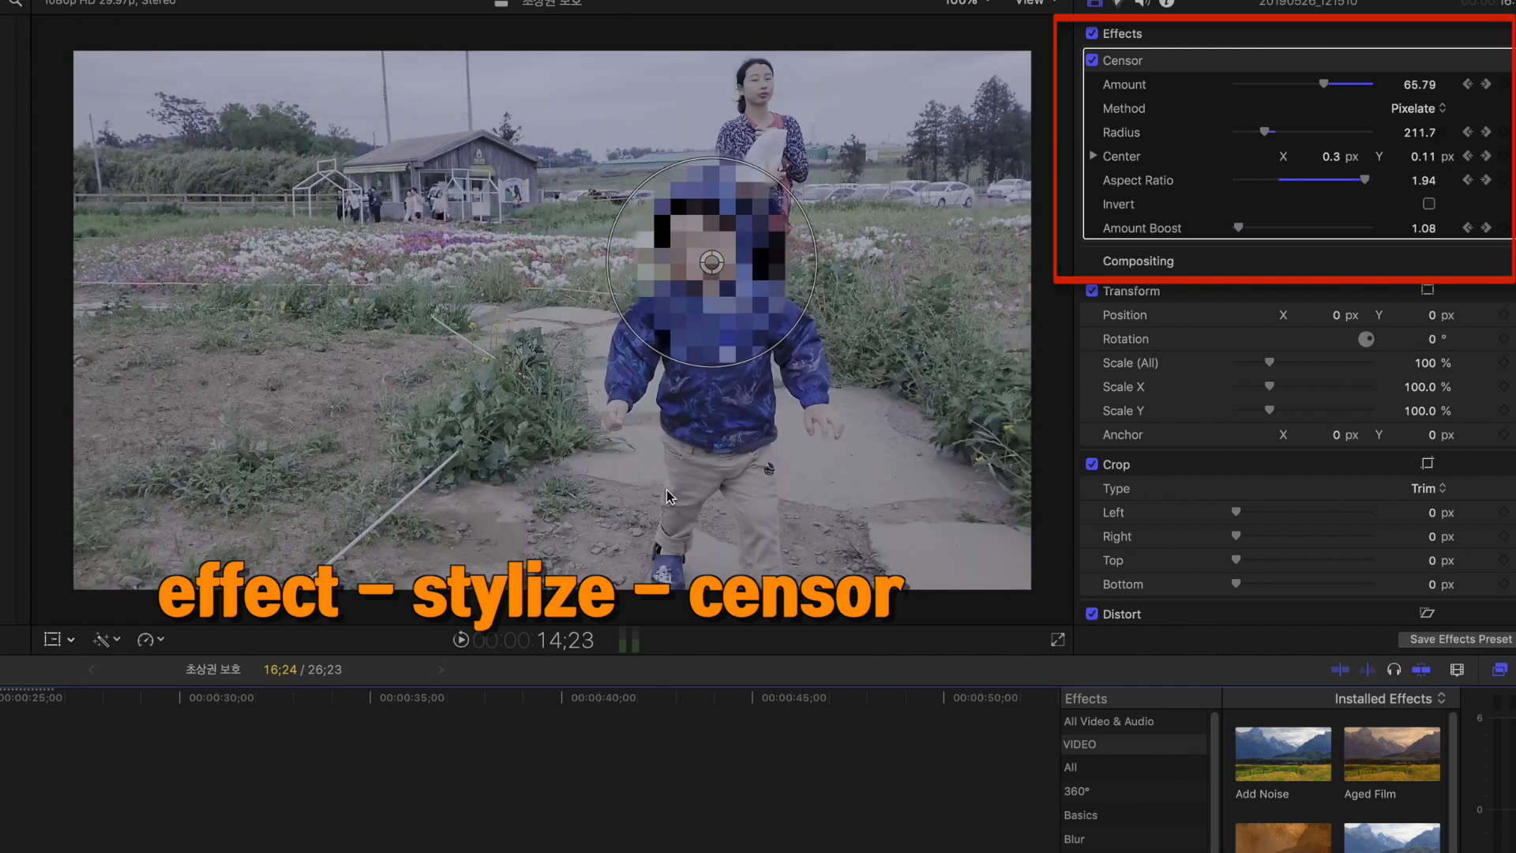
pyautogui.click(1414, 108)
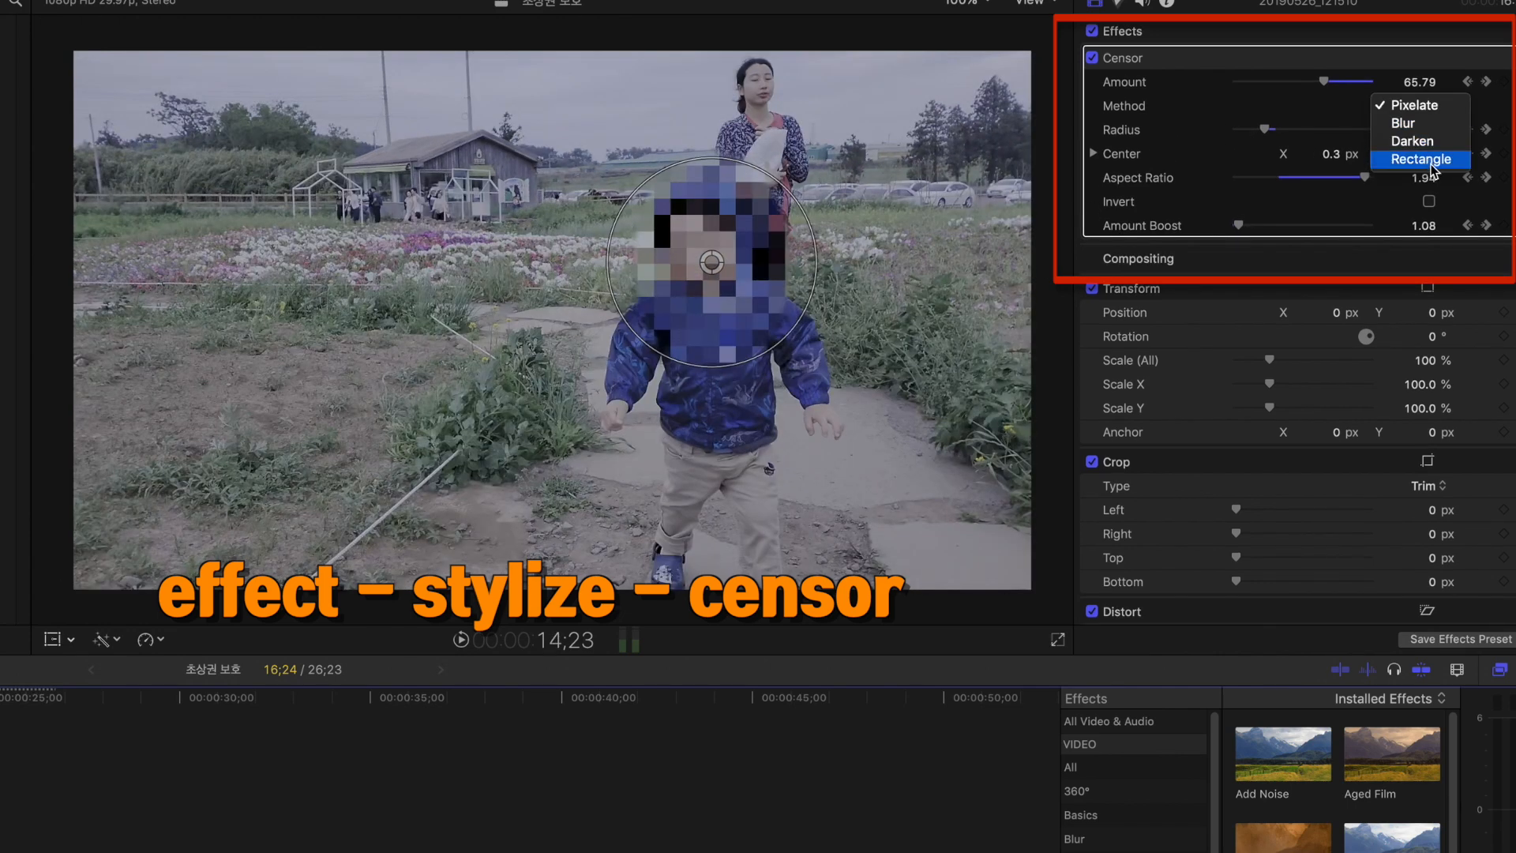
pyautogui.click(1421, 160)
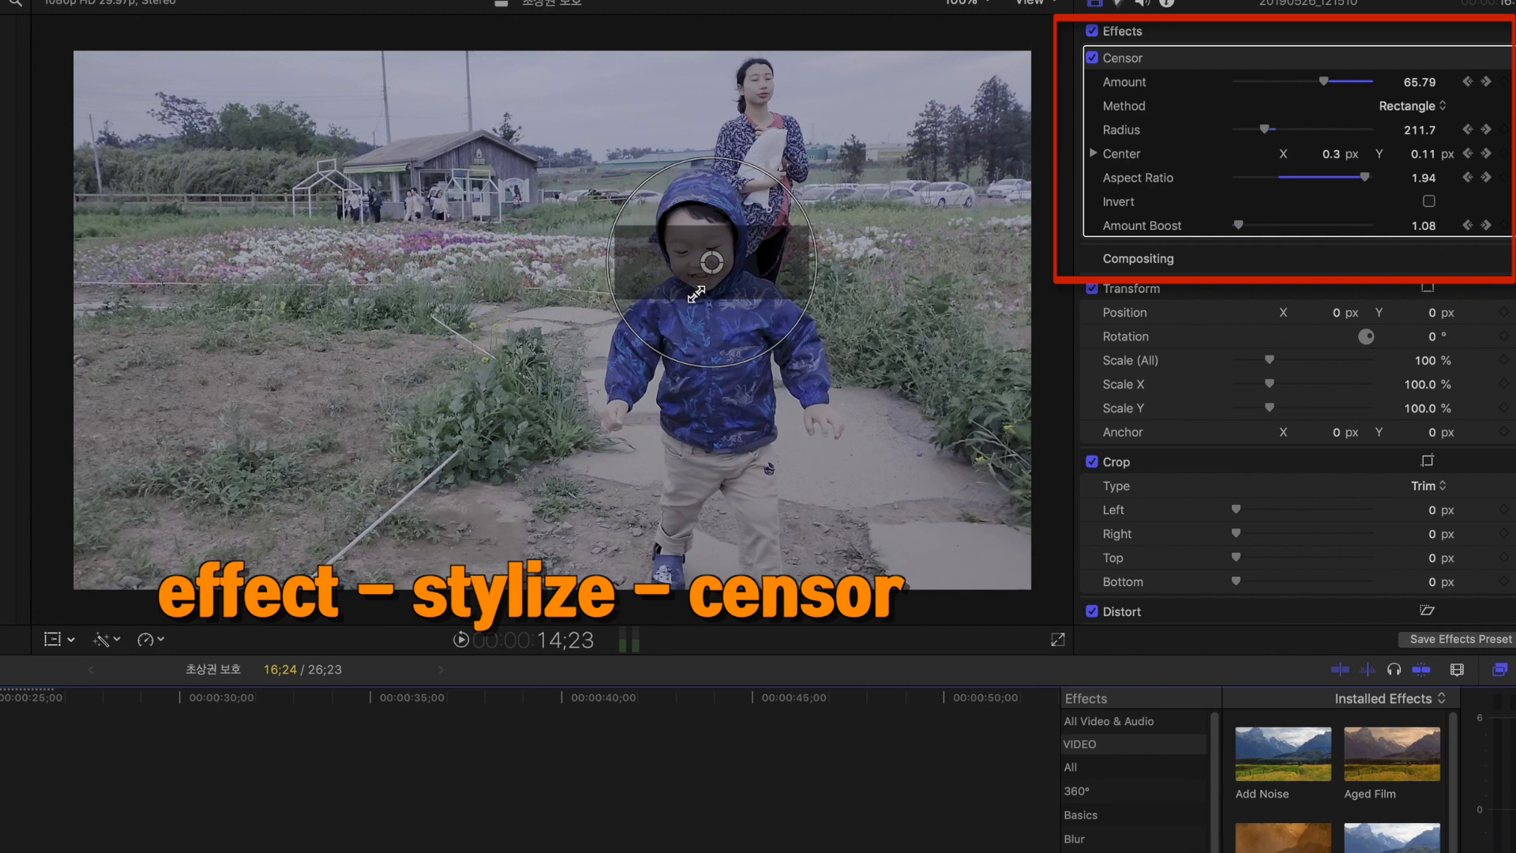
pyautogui.moveTo(732, 301); pyautogui.dragTo(715, 431)
pyautogui.moveTo(1365, 177); pyautogui.dragTo(1322, 178)
pyautogui.moveTo(1325, 82)
pyautogui.mouseDown()
pyautogui.moveTo(1269, 90)
pyautogui.moveTo(1339, 92)
pyautogui.mouseUp()
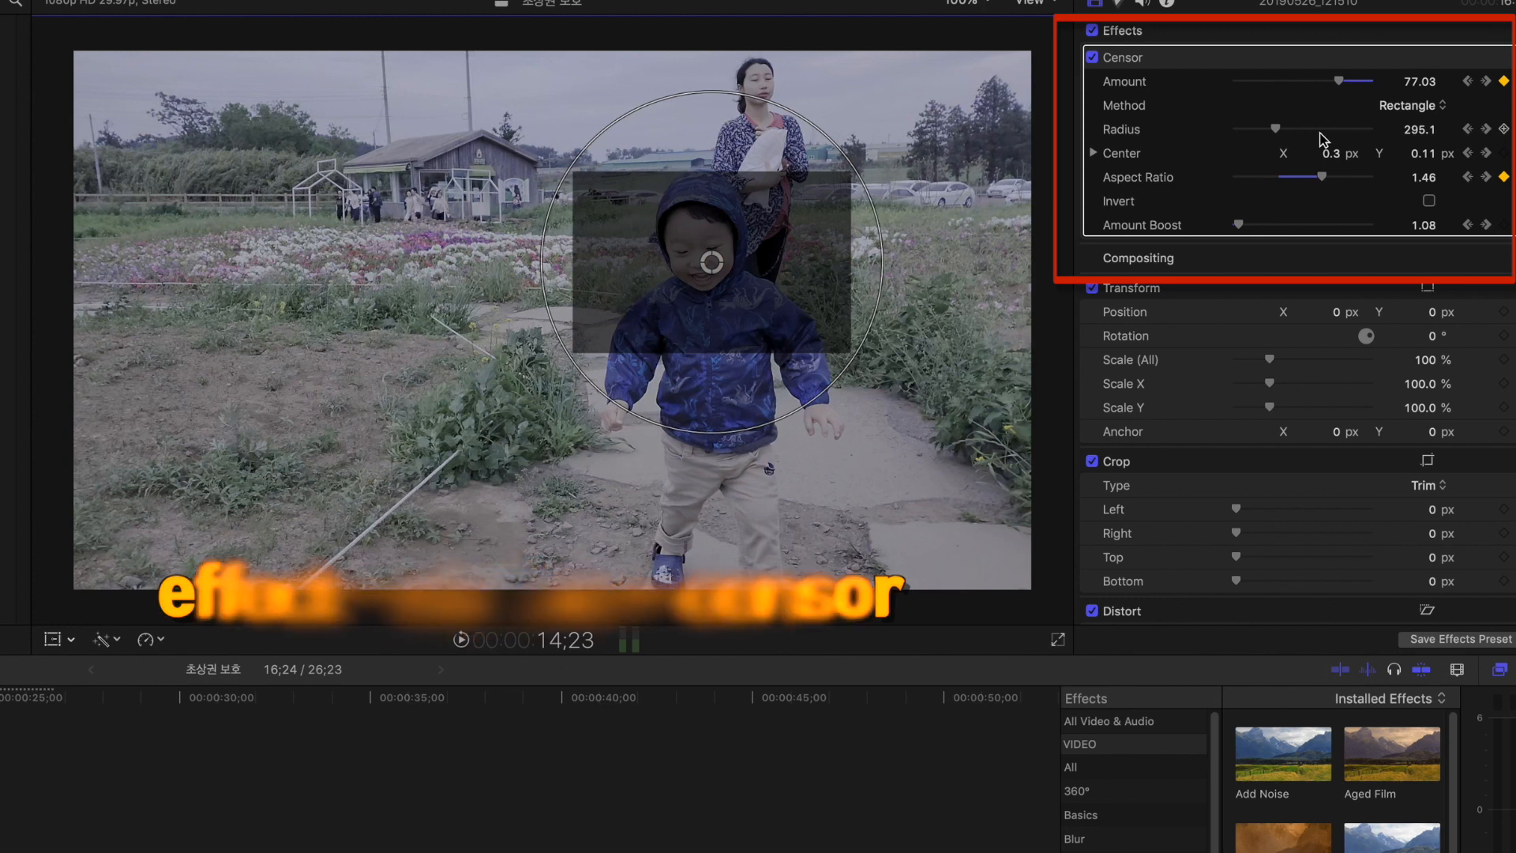
# Disable the Censor effect and apply the Stylize effect Pixellate to the clip
pyautogui.click(1092, 57)
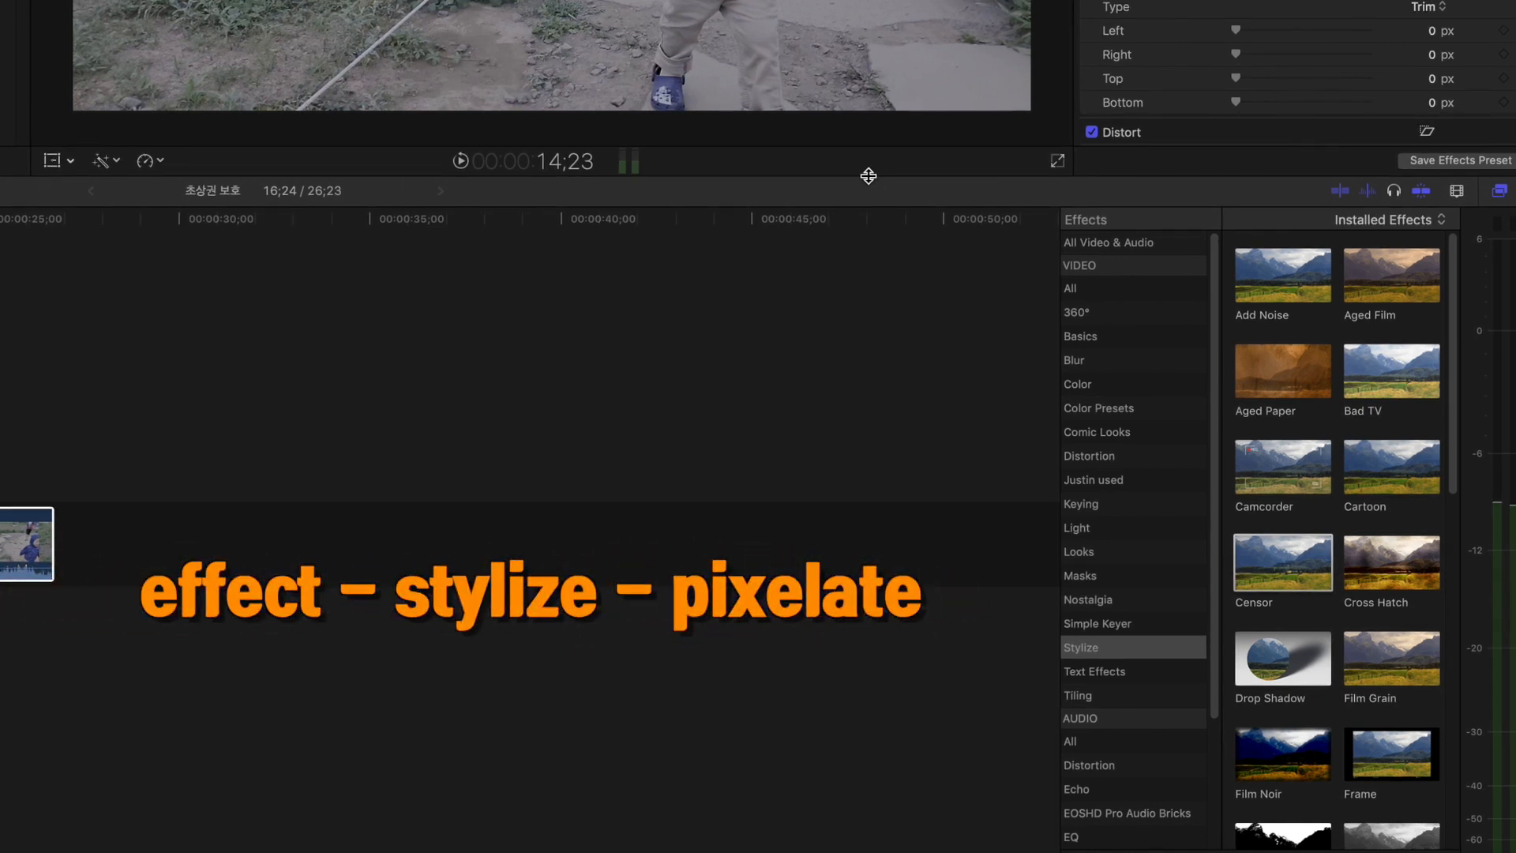
pyautogui.scroll(-8, 1286, 440)
pyautogui.click(1302, 593)
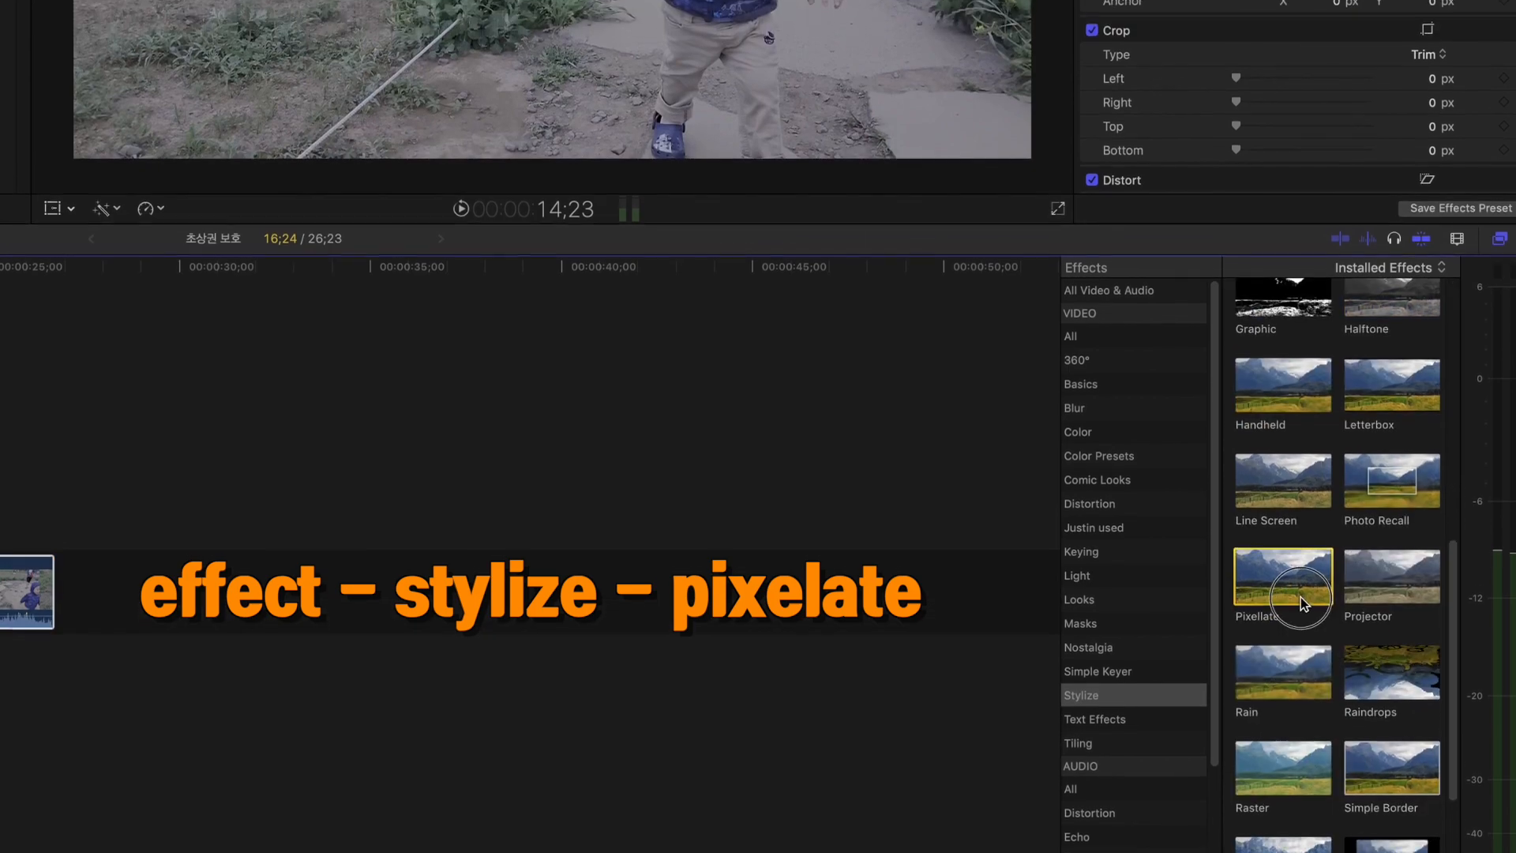
pyautogui.doubleClick(1301, 662)
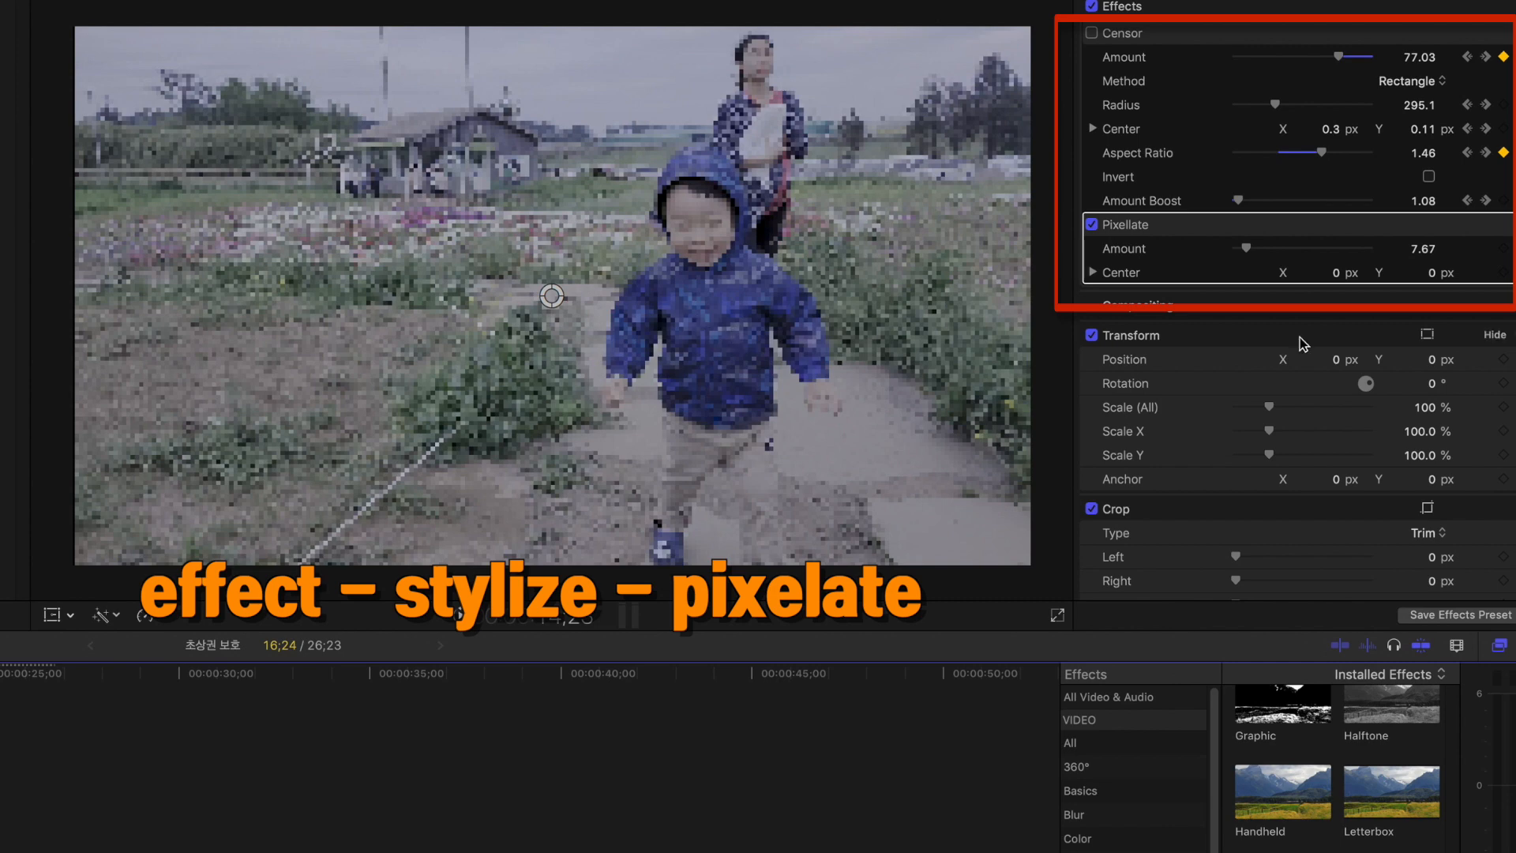
# Set the Pixellate amount to 21.74 and limit the effect with a square-cornered shape mask around the child's upper body
pyautogui.moveTo(1246, 248)
pyautogui.mouseDown()
pyautogui.moveTo(1289, 248)
pyautogui.moveTo(1253, 251)
pyautogui.mouseUp()
pyautogui.press('super+z')
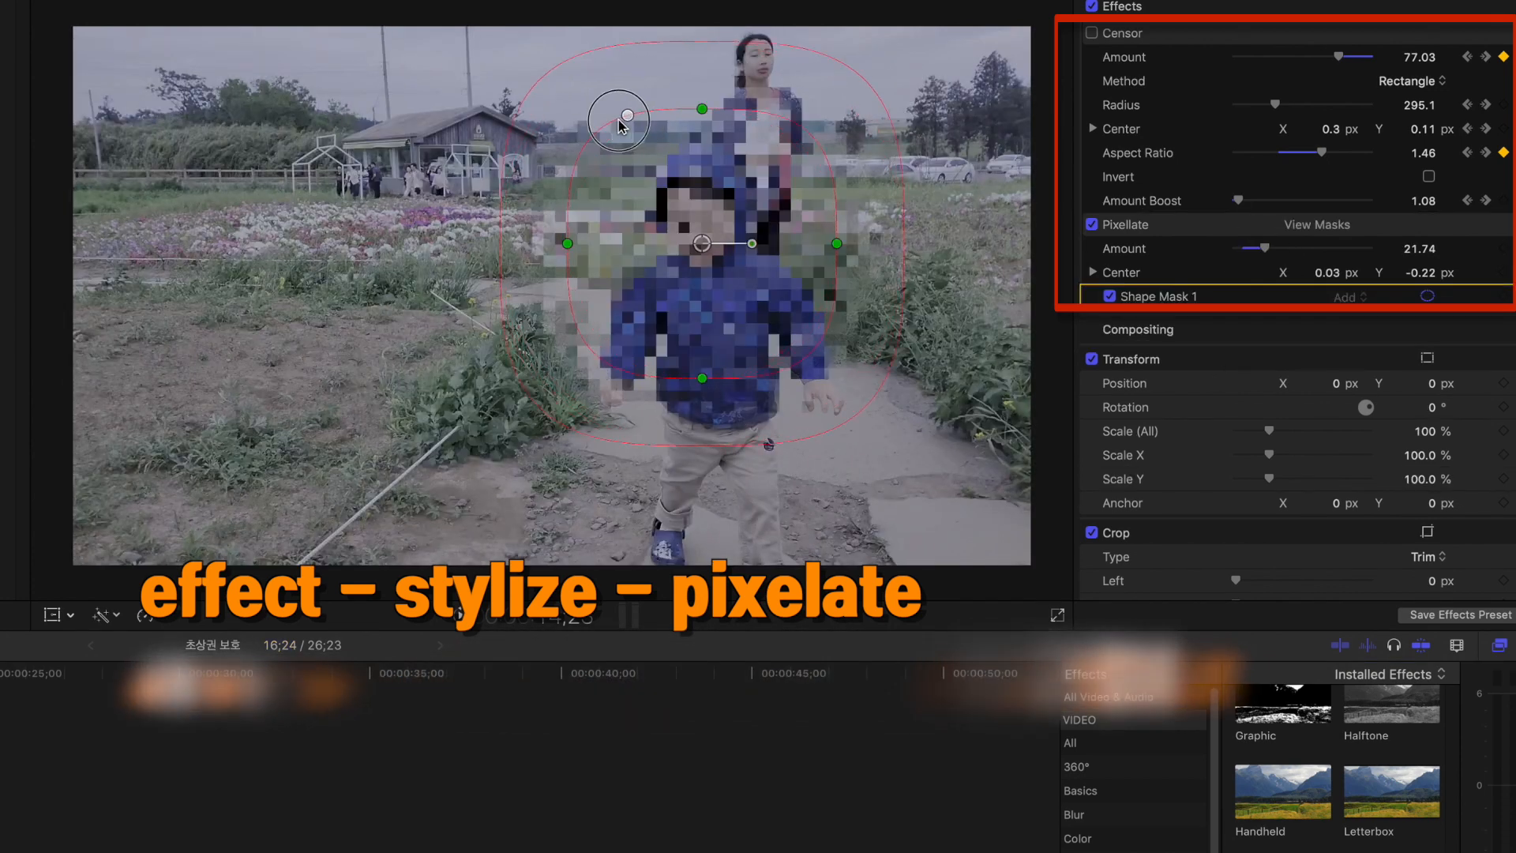
pyautogui.moveTo(622, 125); pyautogui.dragTo(498, 177)
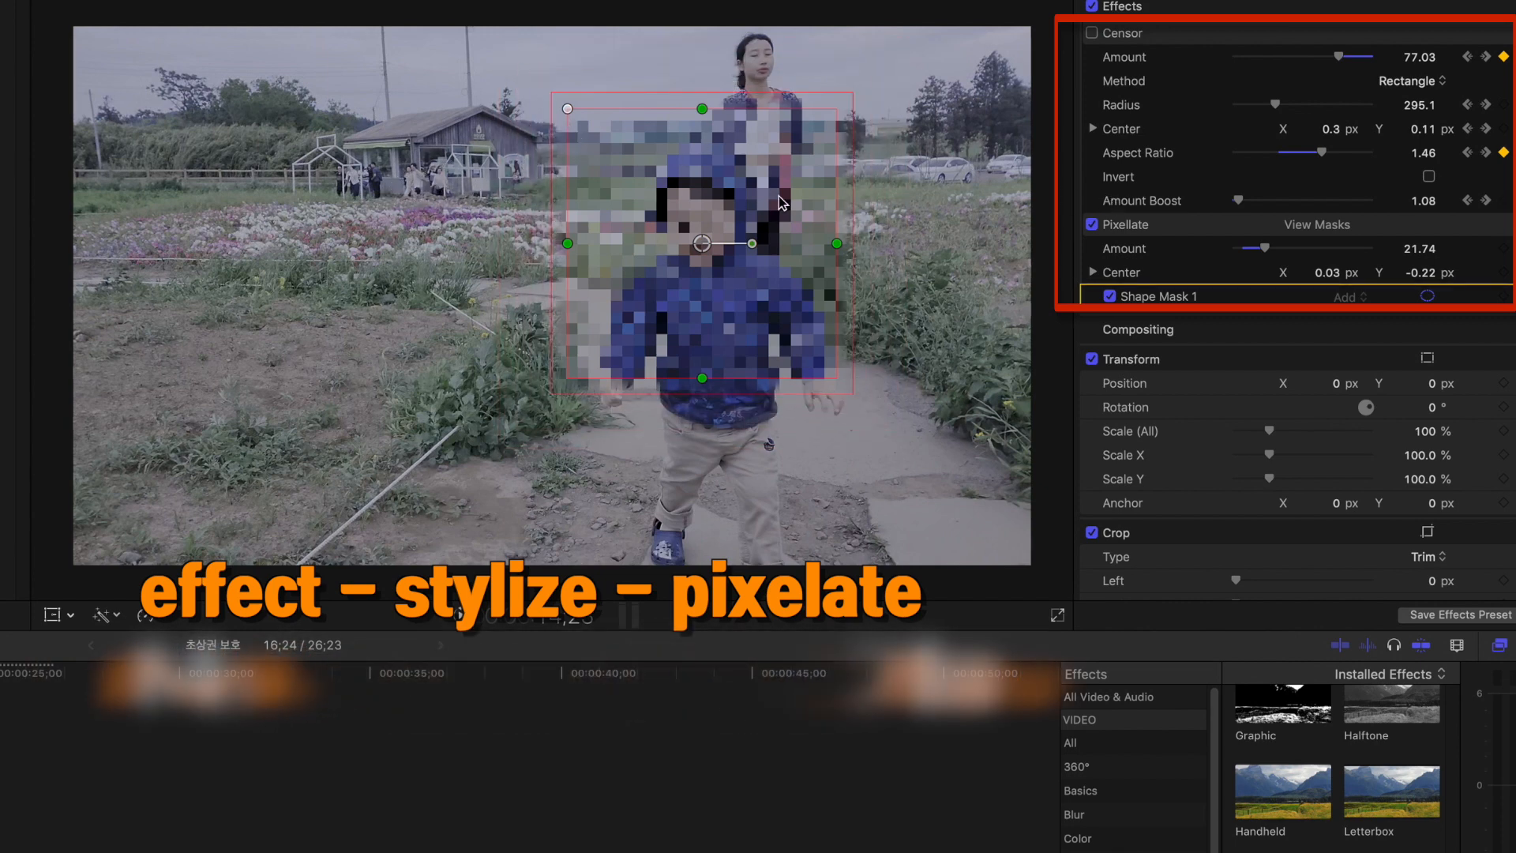
# Tighten the feathered edge of the Pixellate shape mask inward while viewing it as a black-and-white mask
pyautogui.click(1317, 229)
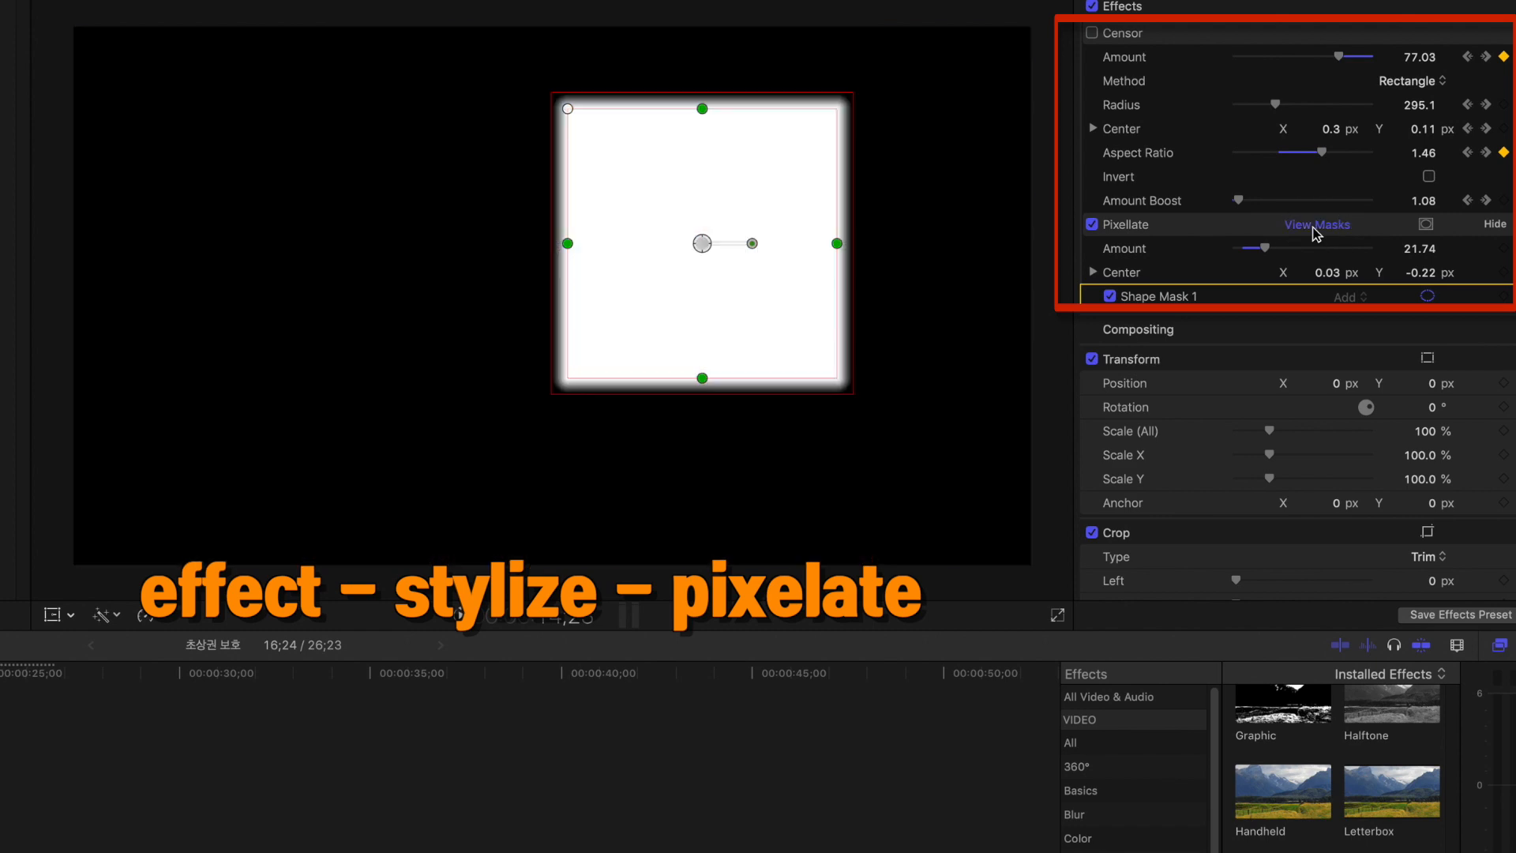
pyautogui.moveTo(547, 234)
pyautogui.mouseDown()
pyautogui.moveTo(440, 220)
pyautogui.moveTo(552, 230)
pyautogui.mouseUp()
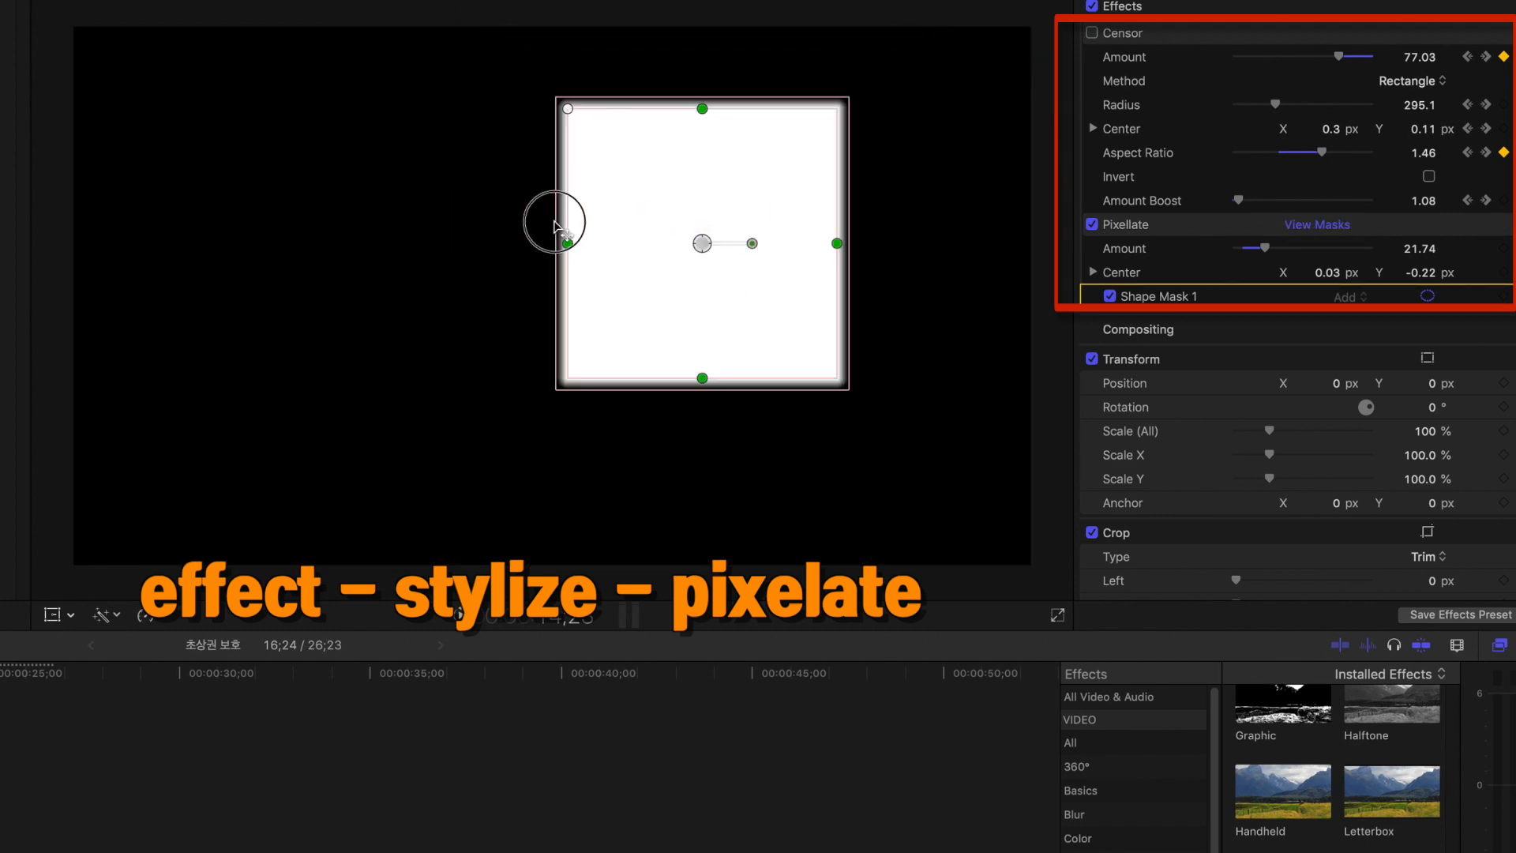
pyautogui.click(1317, 229)
# Invert the Pixellate mask so that the area outside the child's upper body is pixelated
pyautogui.click(1426, 225)
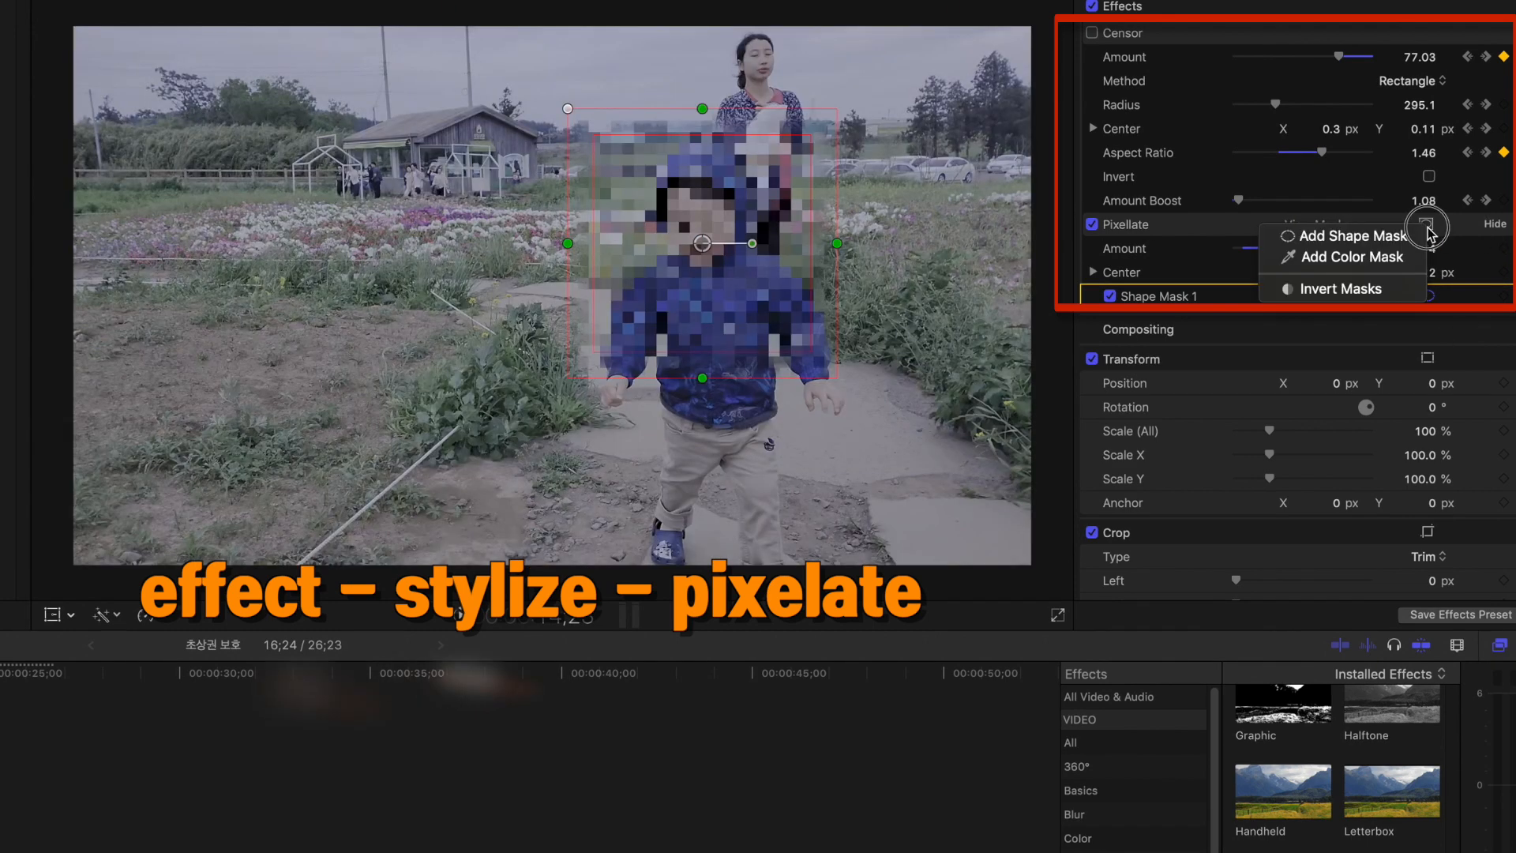
pyautogui.click(1386, 291)
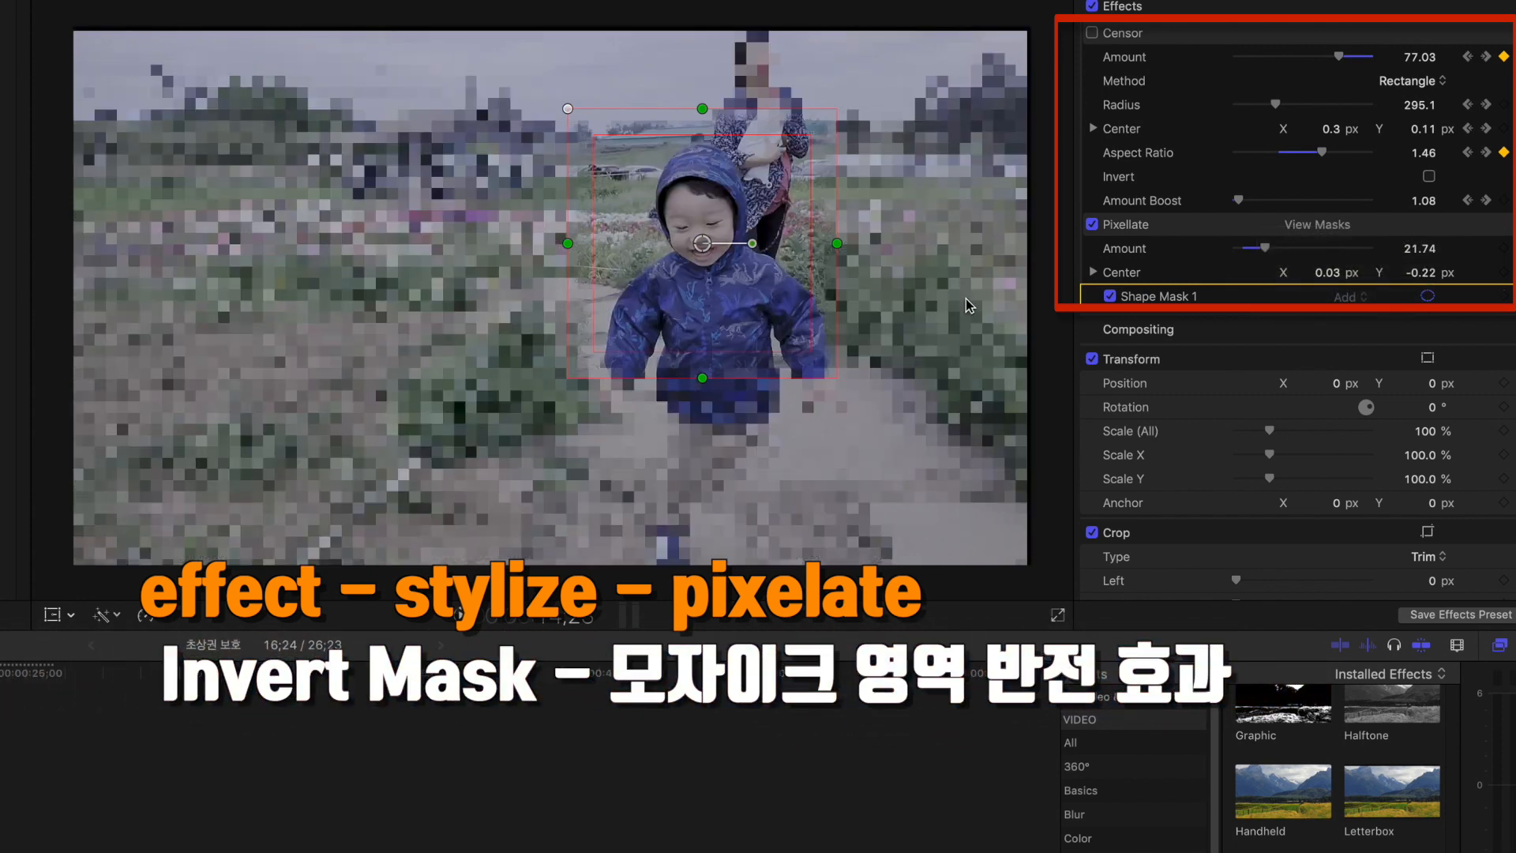
pyautogui.moveTo(727, 202)
pyautogui.mouseDown()
pyautogui.moveTo(655, 207)
pyautogui.moveTo(793, 189)
pyautogui.moveTo(695, 234)
pyautogui.moveTo(727, 172)
pyautogui.moveTo(726, 194)
pyautogui.mouseUp()
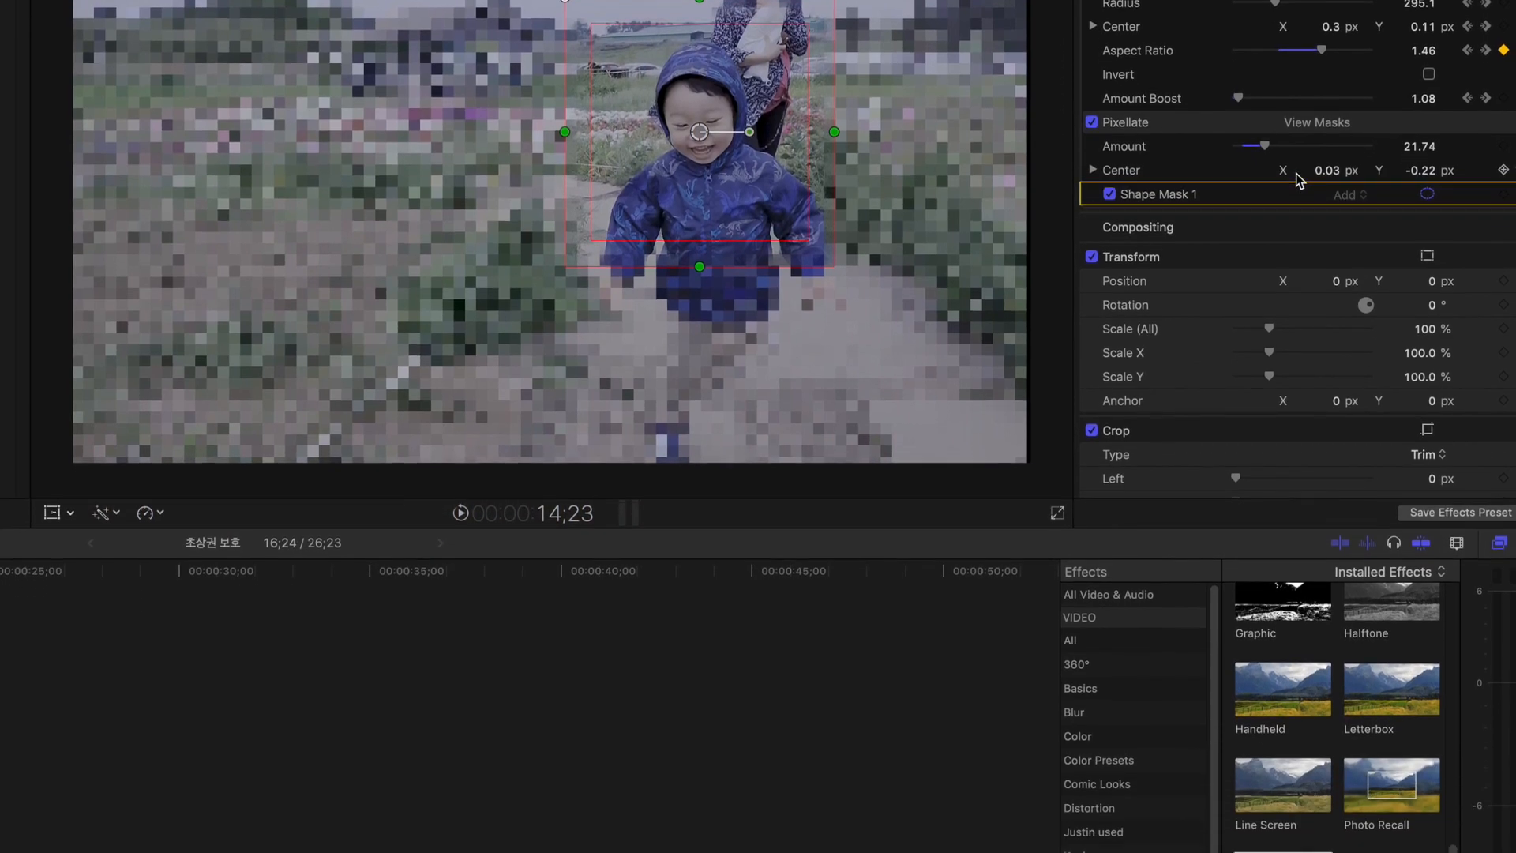
# Disable the Pixellate effect and apply the Gaussian effect from the Blur category to the clip
pyautogui.click(1091, 181)
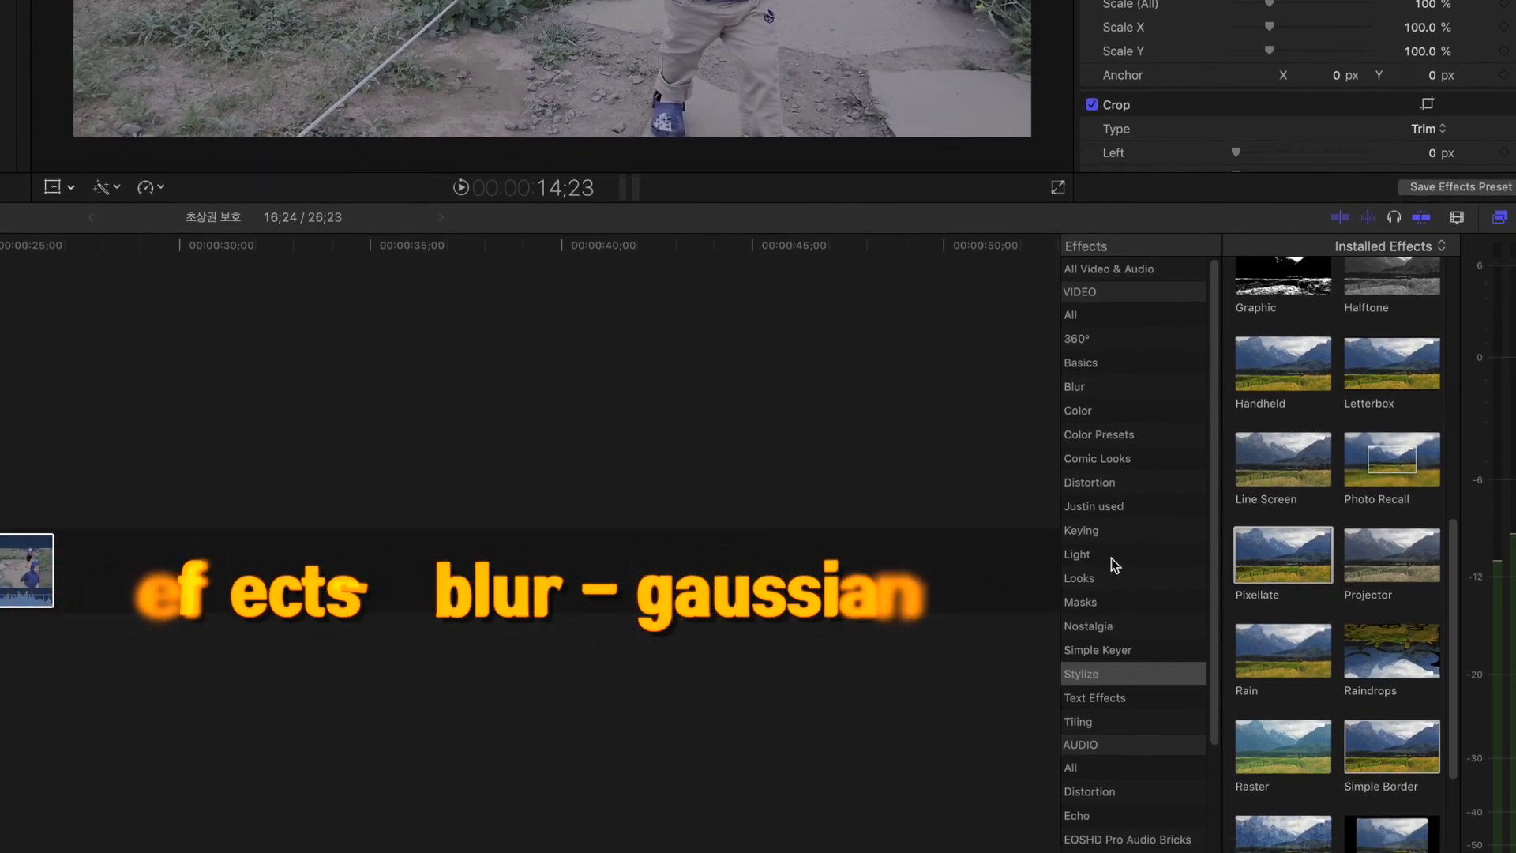
pyautogui.scroll(1, 1118, 564)
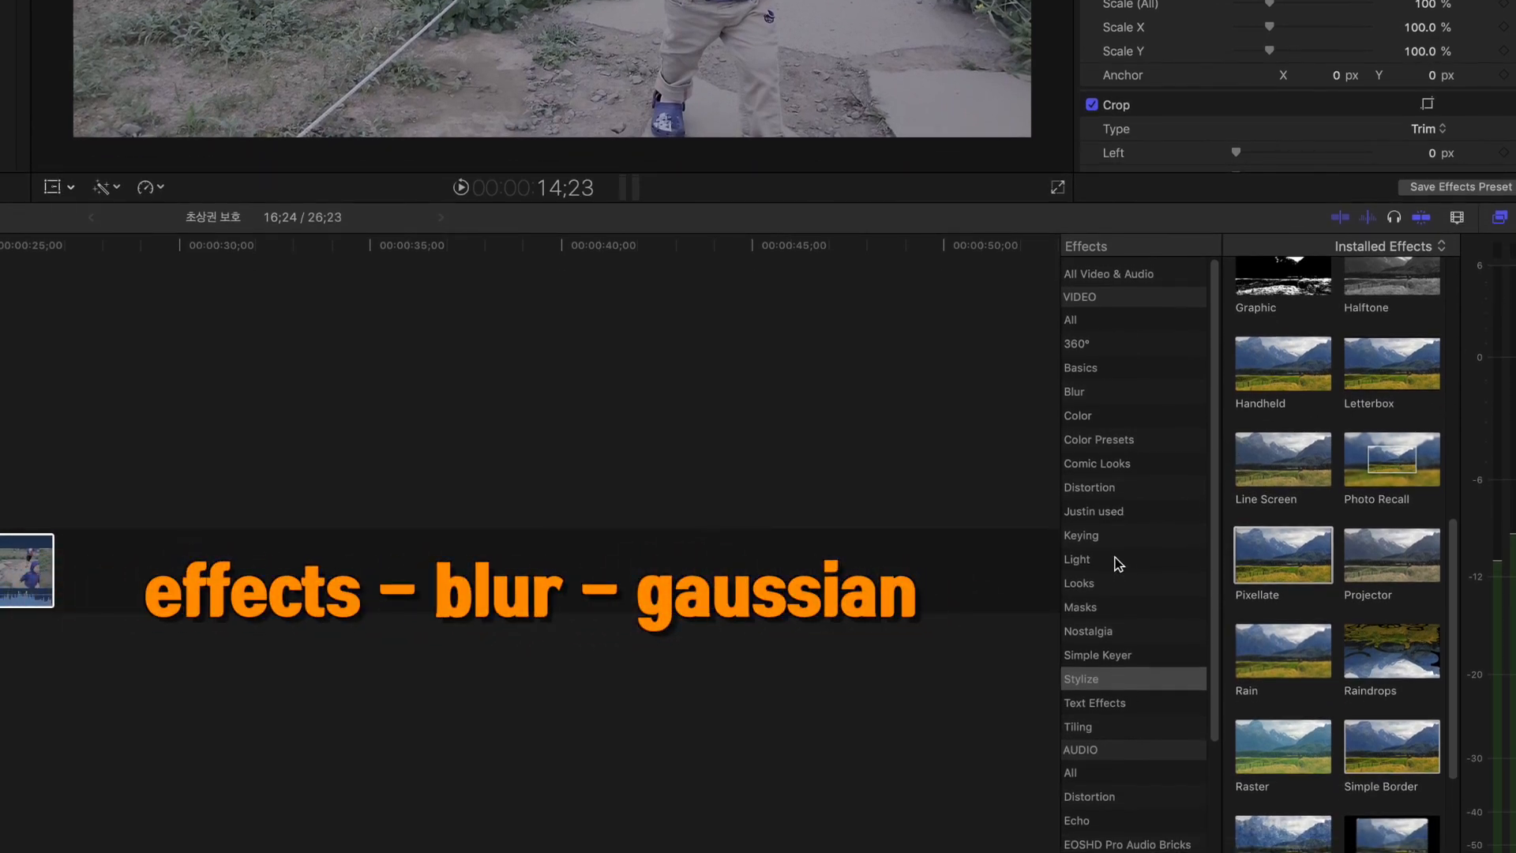
pyautogui.click(1079, 389)
pyautogui.moveTo(3, 556); pyautogui.dragTo(2, 570)
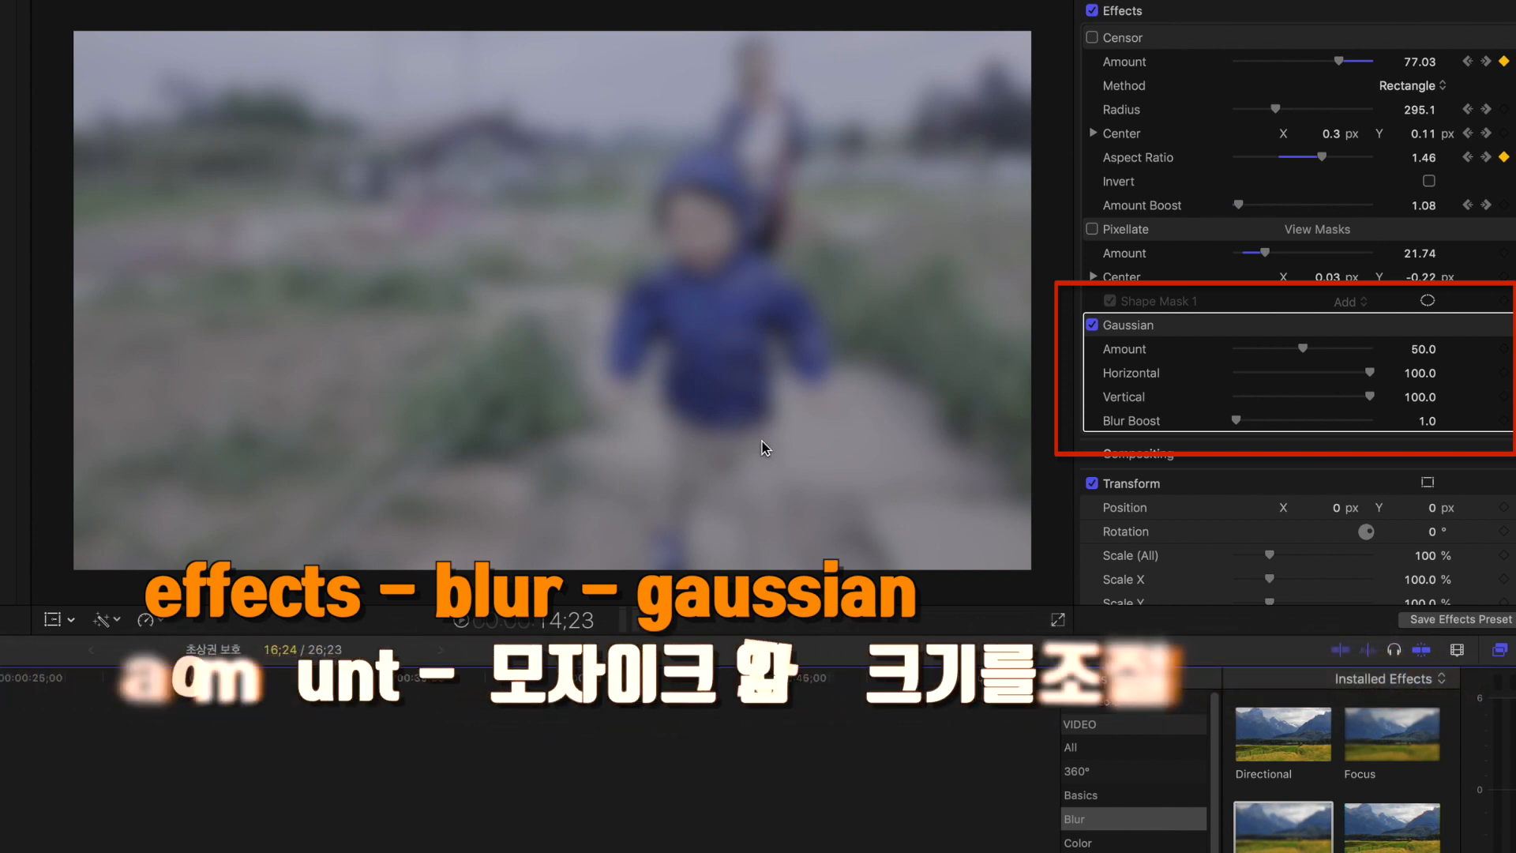
# Set the Gaussian blur Amount to 28.68, with Horizontal and Vertical both at 100.0
pyautogui.moveTo(1272, 352); pyautogui.dragTo(1269, 353)
pyautogui.moveTo(1369, 376)
pyautogui.mouseDown()
pyautogui.moveTo(1280, 378)
pyautogui.moveTo(1369, 379)
pyautogui.mouseUp()
pyautogui.moveTo(1368, 399)
pyautogui.mouseDown()
pyautogui.moveTo(1267, 401)
pyautogui.moveTo(1371, 396)
pyautogui.mouseUp()
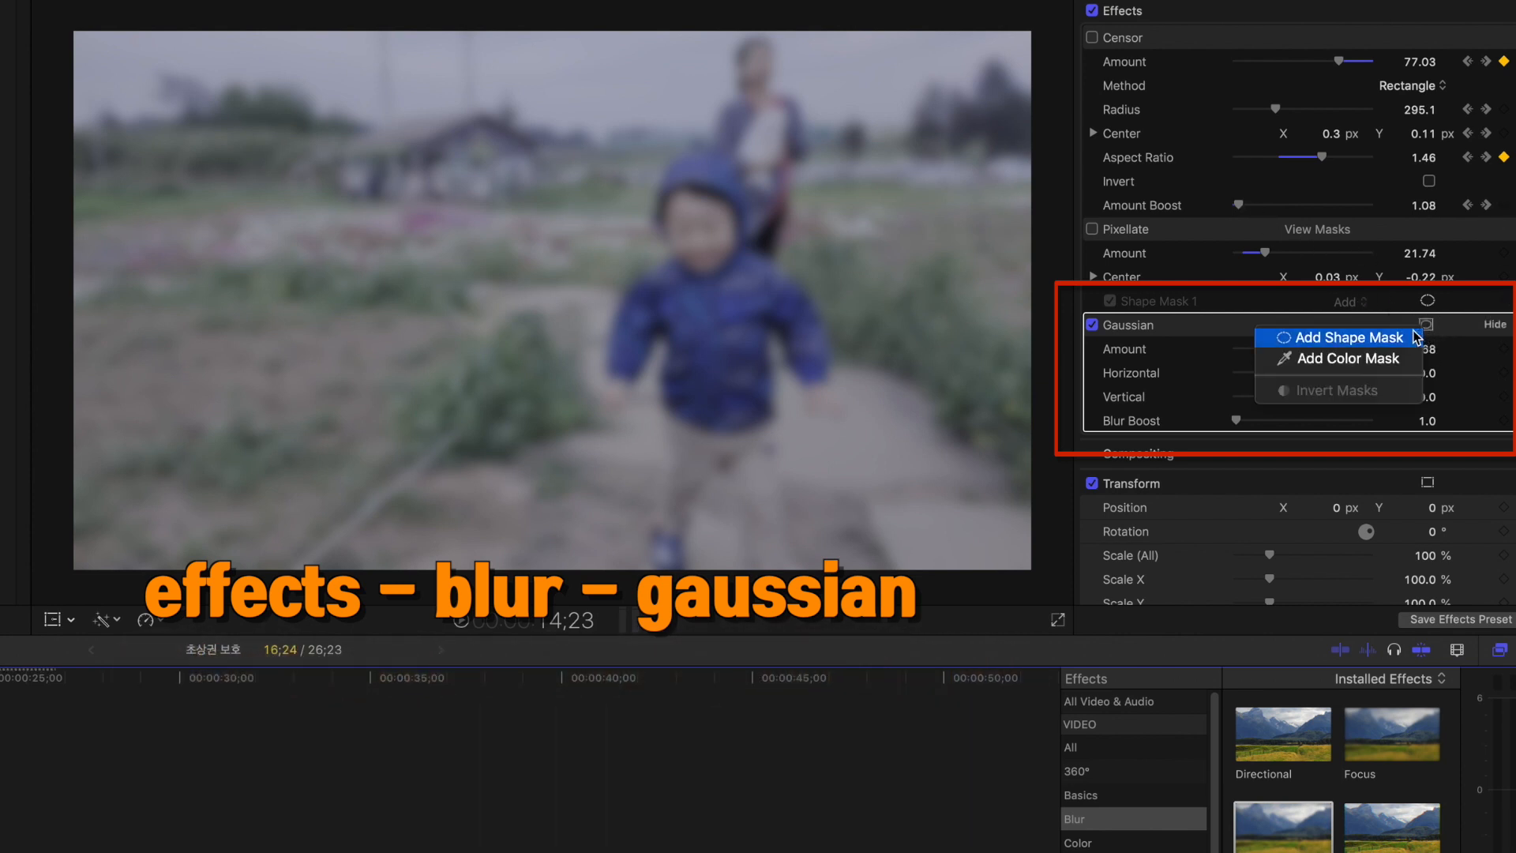
# Add two shape masks to the Gaussian effect, one over the child's face and one over the woman's face
pyautogui.click(1347, 341)
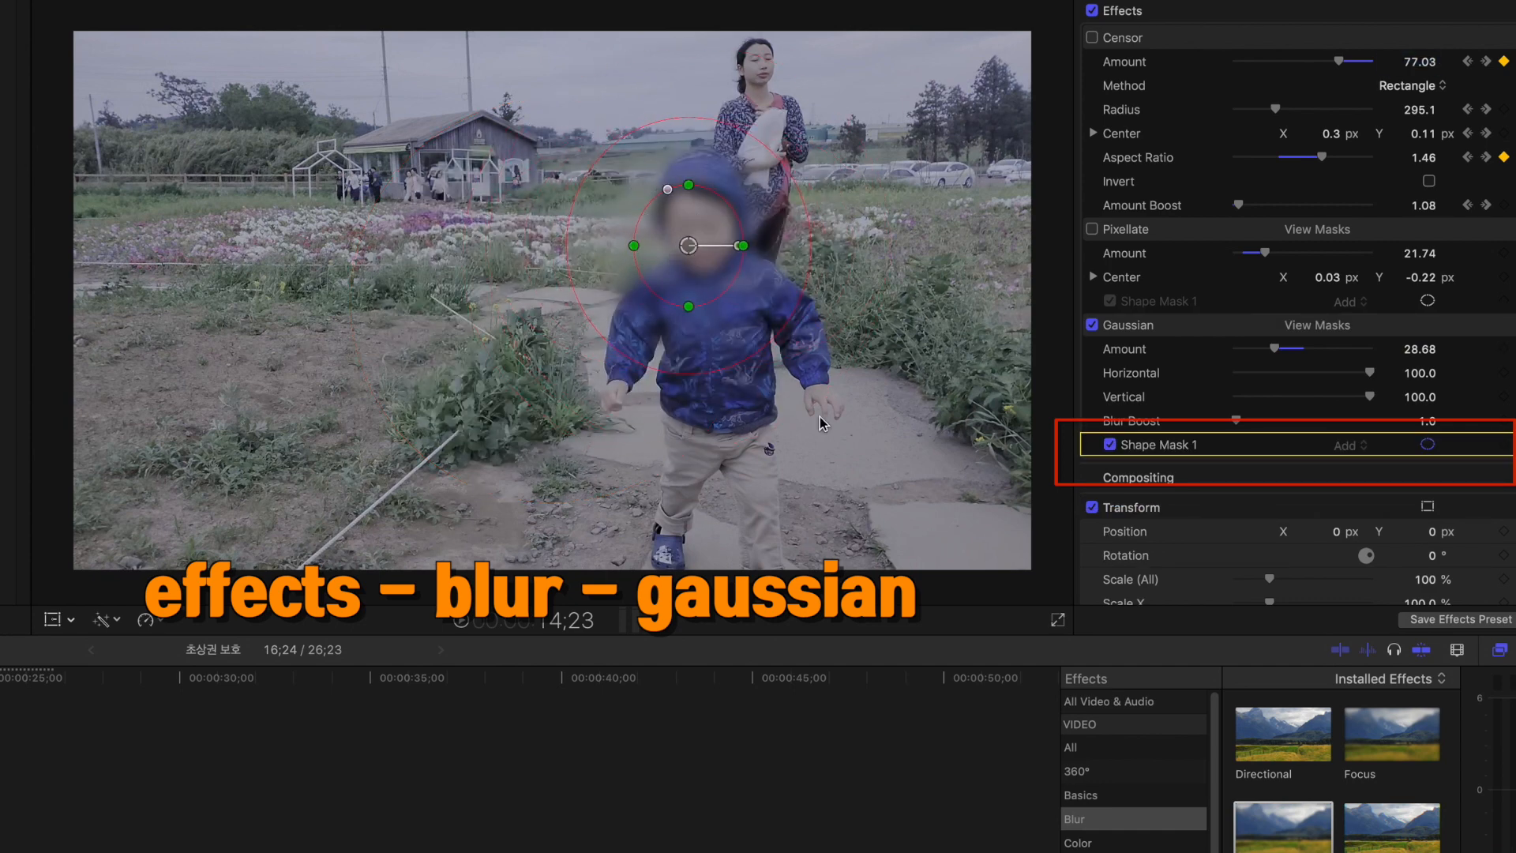
pyautogui.click(1428, 325)
pyautogui.click(1295, 334)
pyautogui.moveTo(542, 288); pyautogui.dragTo(764, 68)
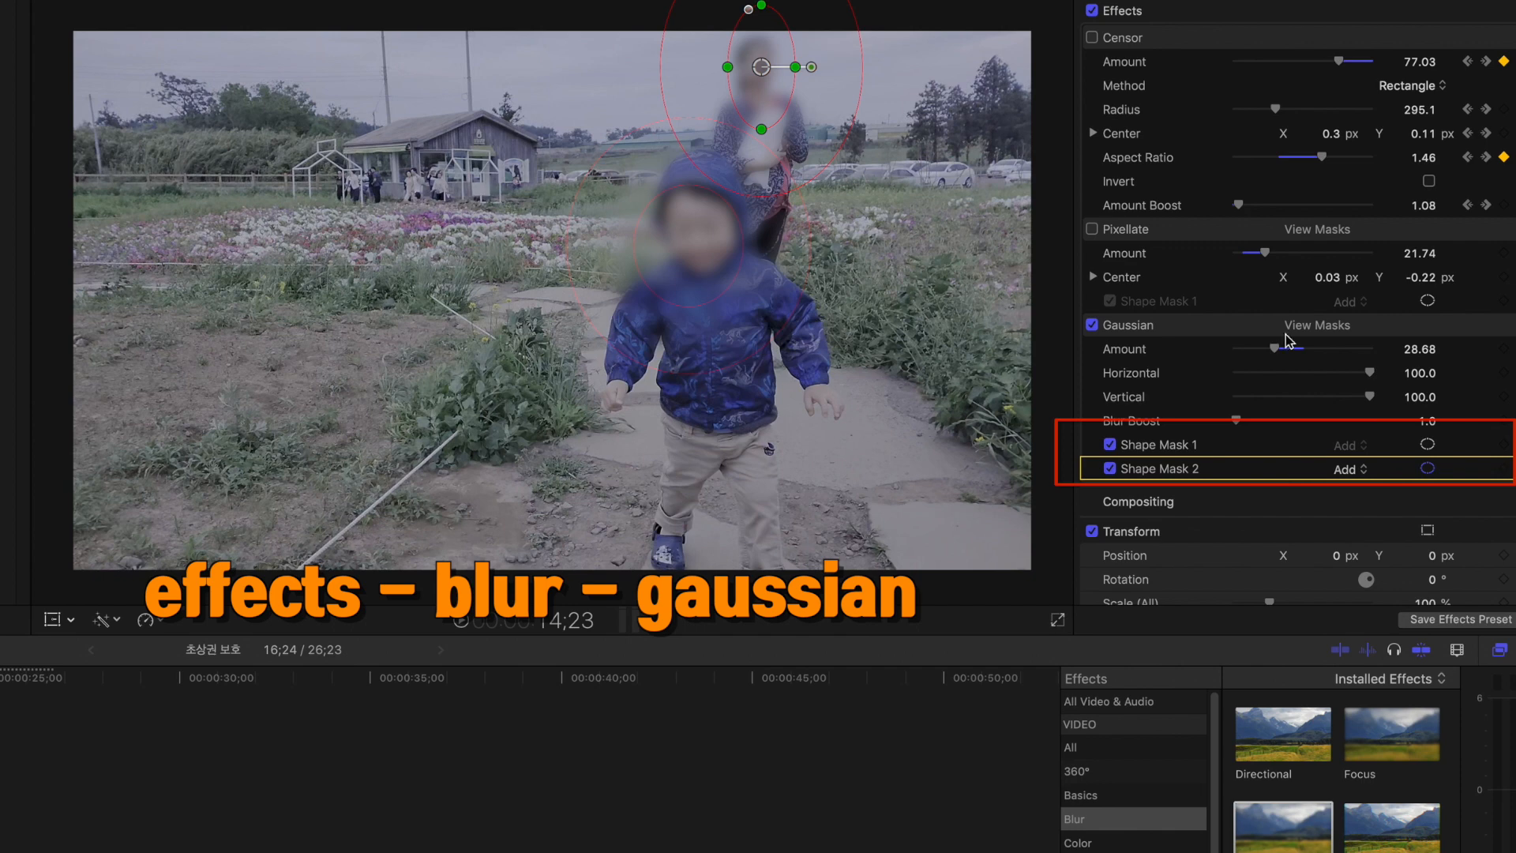
# Add keyframes for the Gaussian Amount, Horizontal, Vertical and Blur Boost and for both shape masks at 14;23
pyautogui.click(1503, 348)
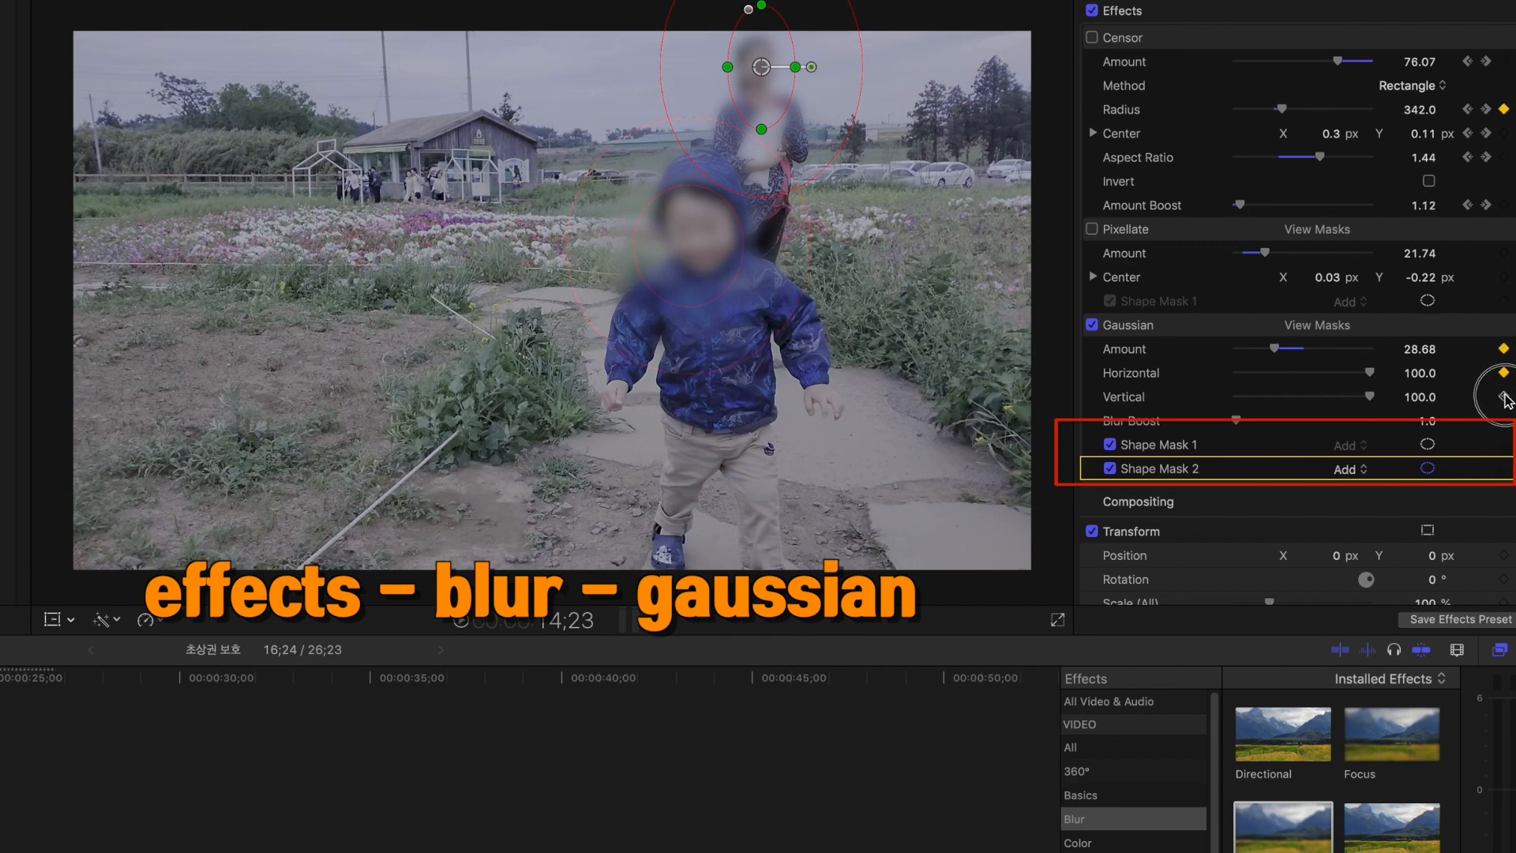
pyautogui.click(1503, 444)
pyautogui.click(1504, 468)
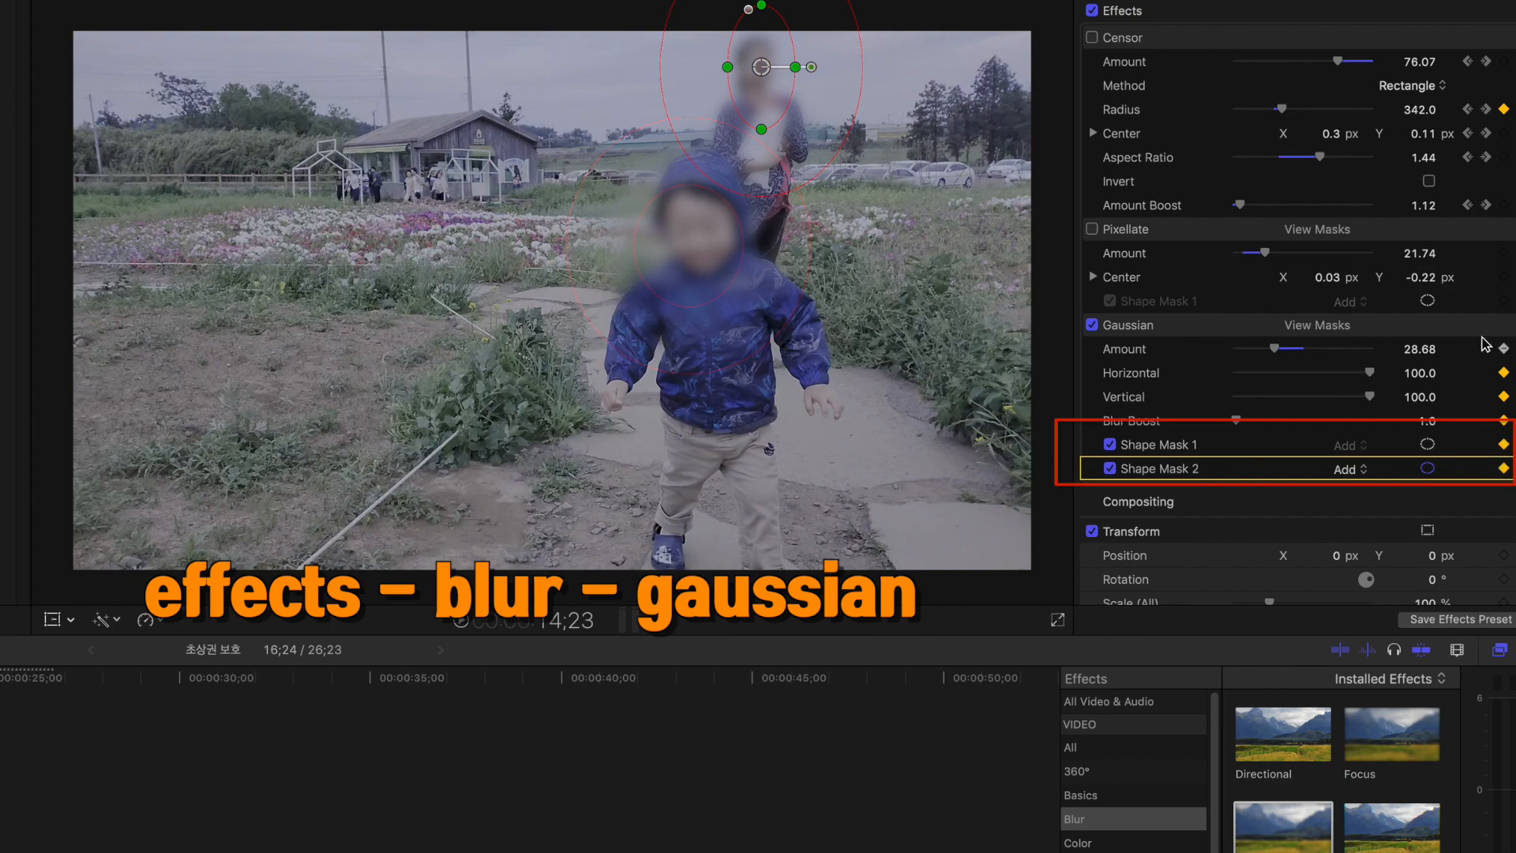
# At 16;08, move both shape masks to follow the child and woman, and keyframe the blur at Amount 66.21, Horizontal 63.0, Vertical 58.0
pyautogui.press('space')
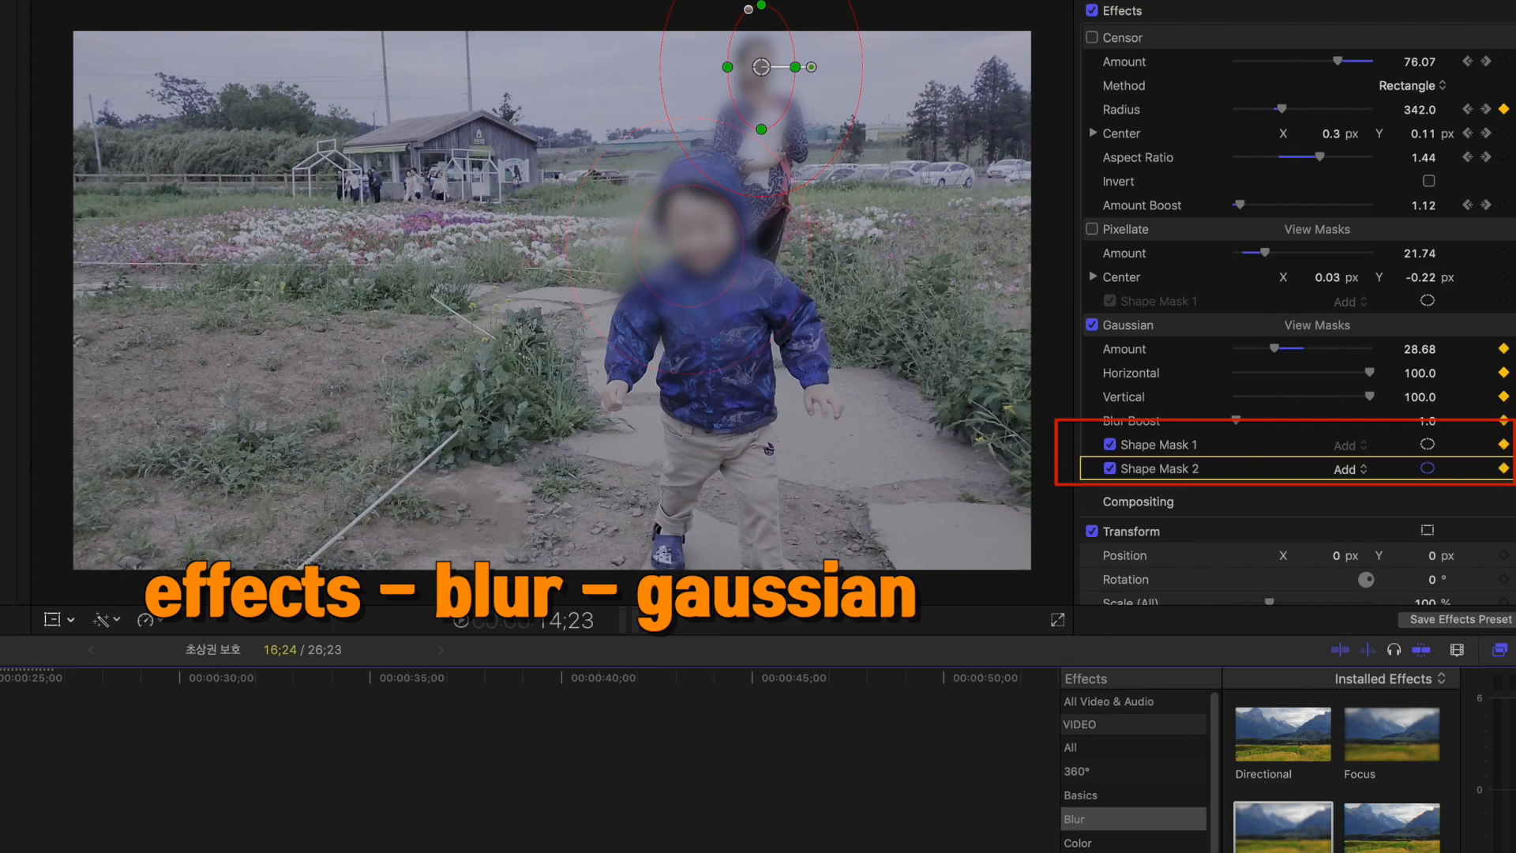
pyautogui.moveTo(718, 231); pyautogui.dragTo(656, 286)
pyautogui.moveTo(781, 68); pyautogui.dragTo(686, 85)
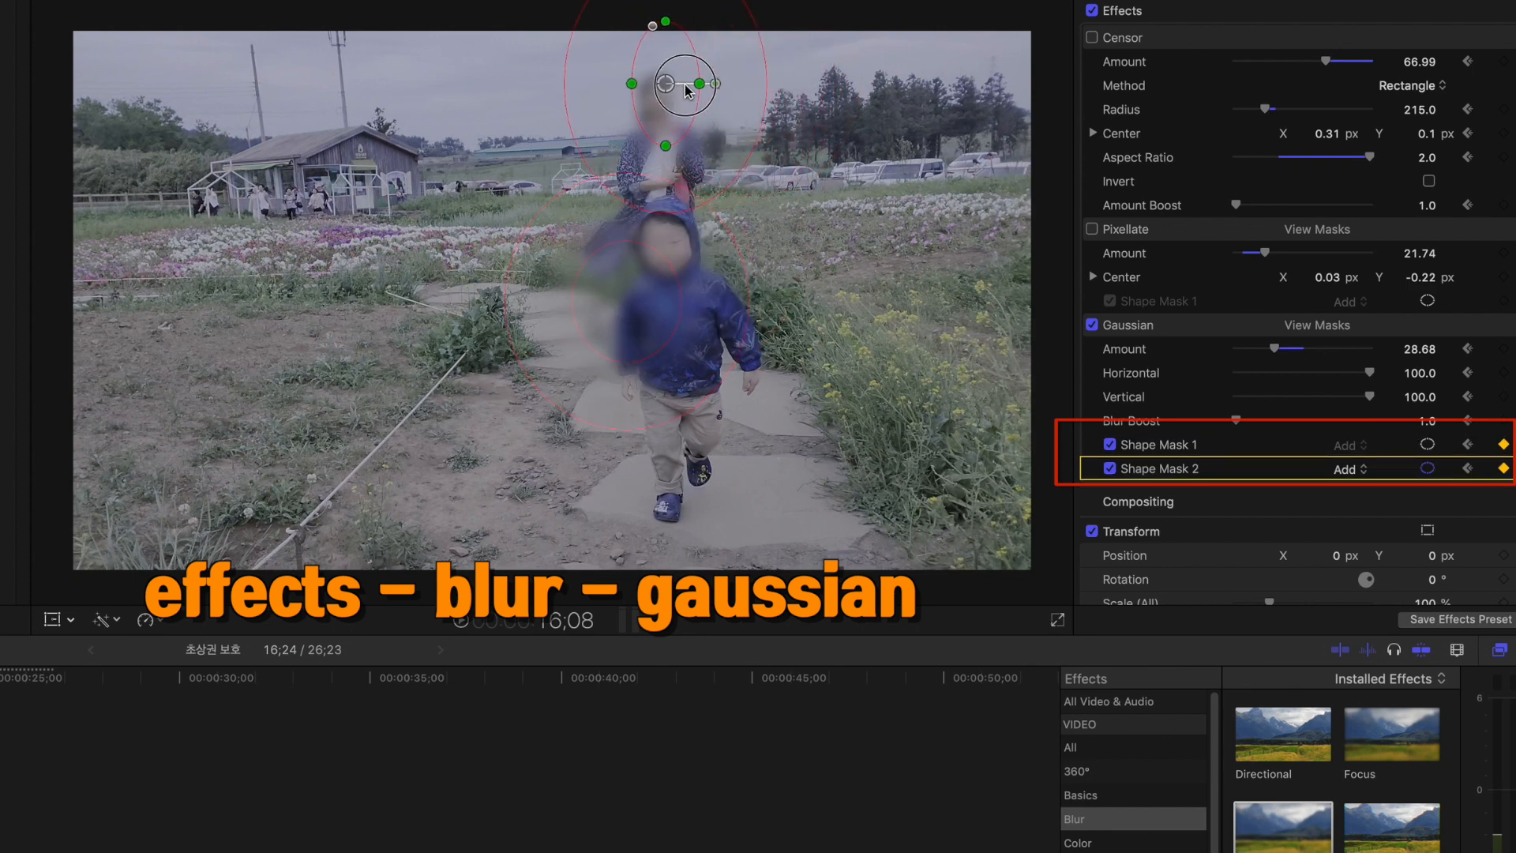
pyautogui.click(1503, 349)
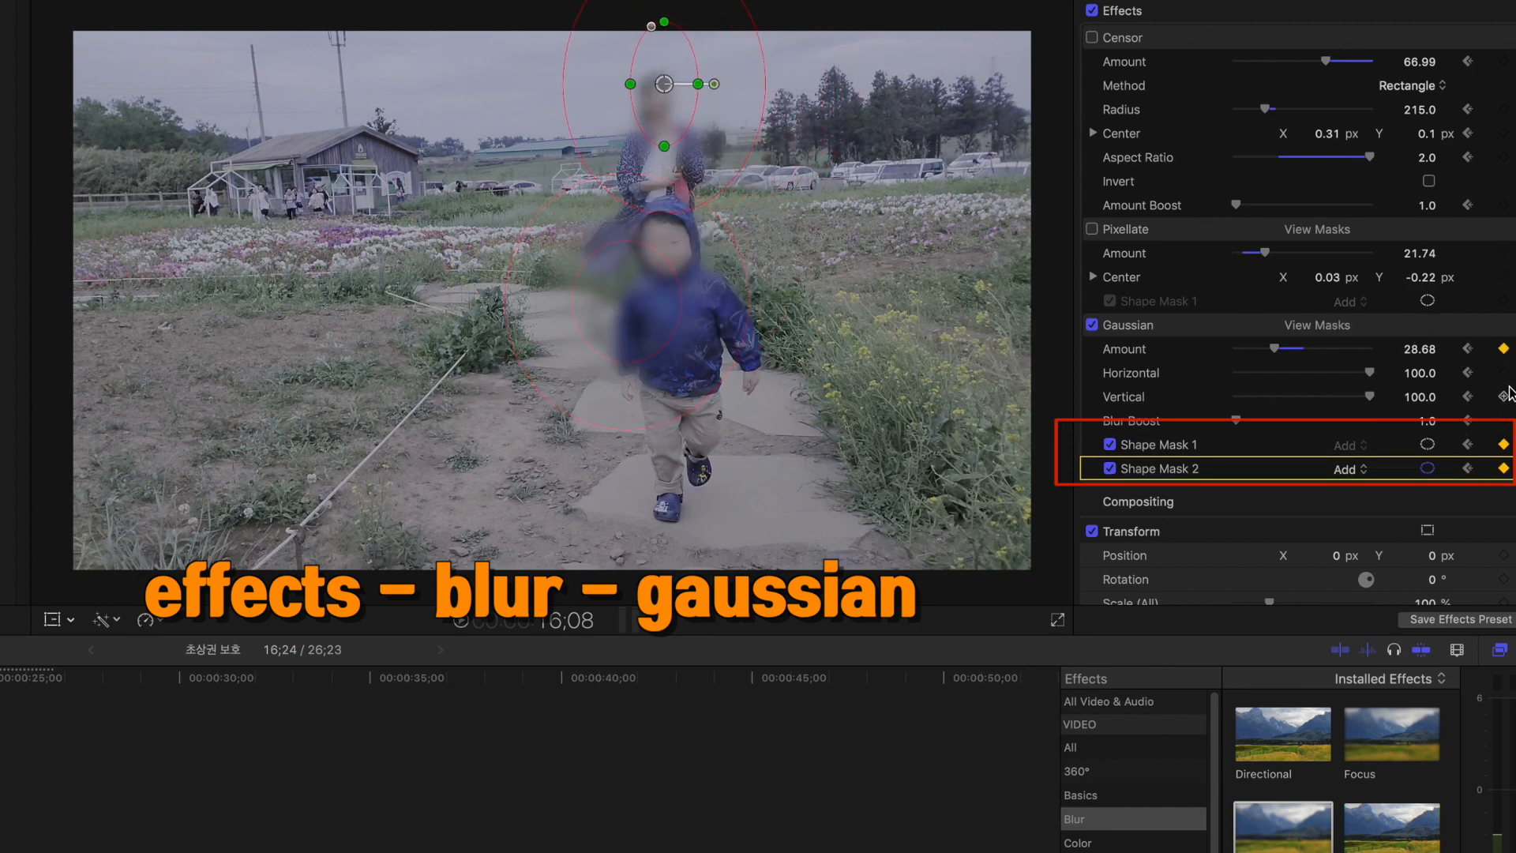
pyautogui.moveTo(1277, 351); pyautogui.dragTo(1331, 381)
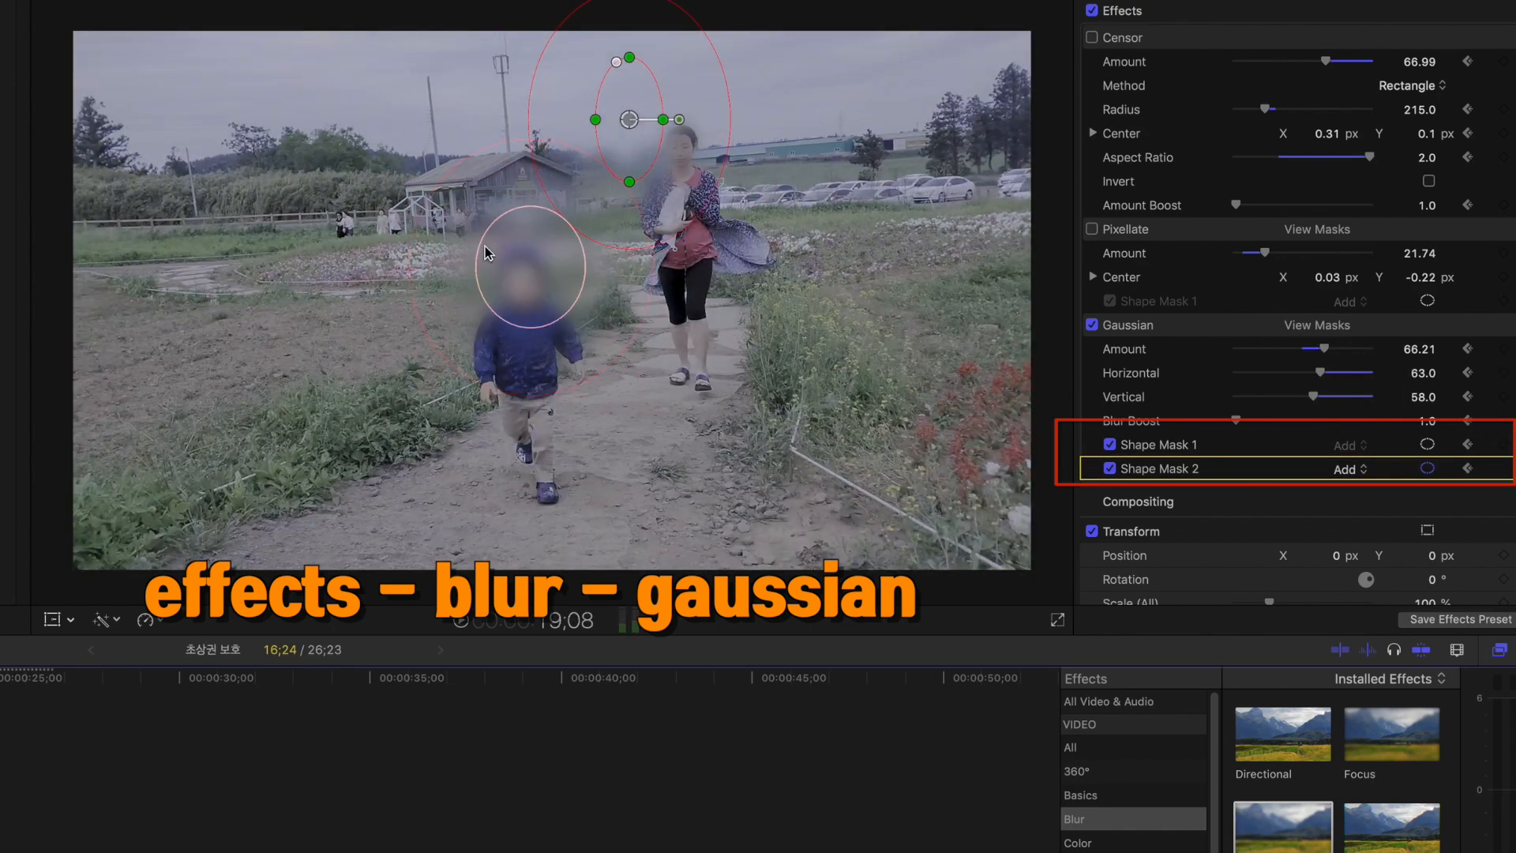
# Reposition both shape masks to follow the child and the woman around 19;08, and play the clip back from an earlier point
pyautogui.moveTo(524, 332); pyautogui.dragTo(508, 298)
pyautogui.moveTo(635, 154); pyautogui.dragTo(697, 193)
pyautogui.moveTo(2, 678); pyautogui.dragTo(0, 677)
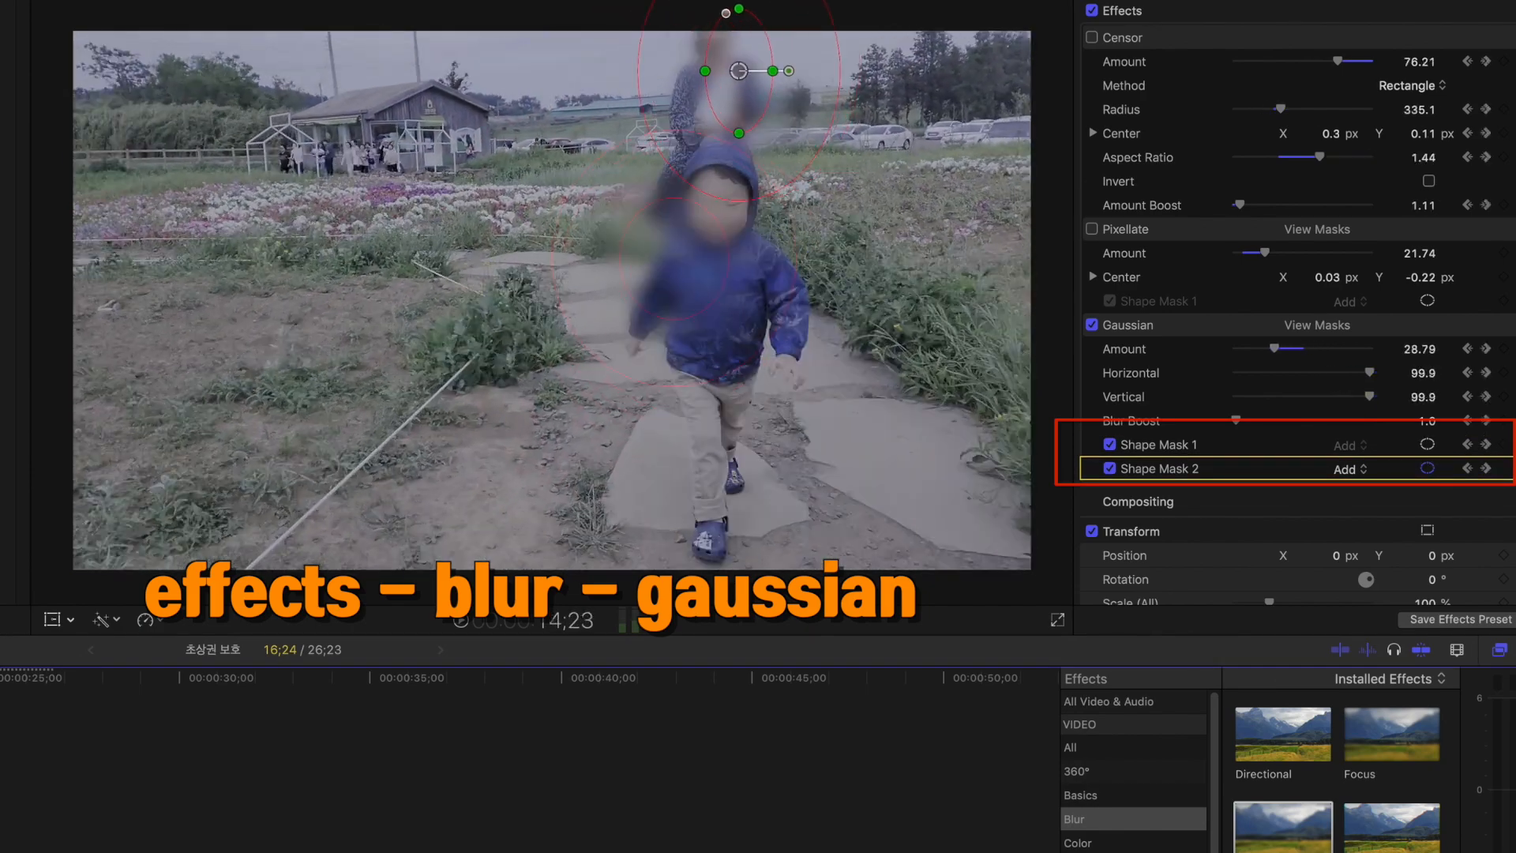
pyautogui.press('space')
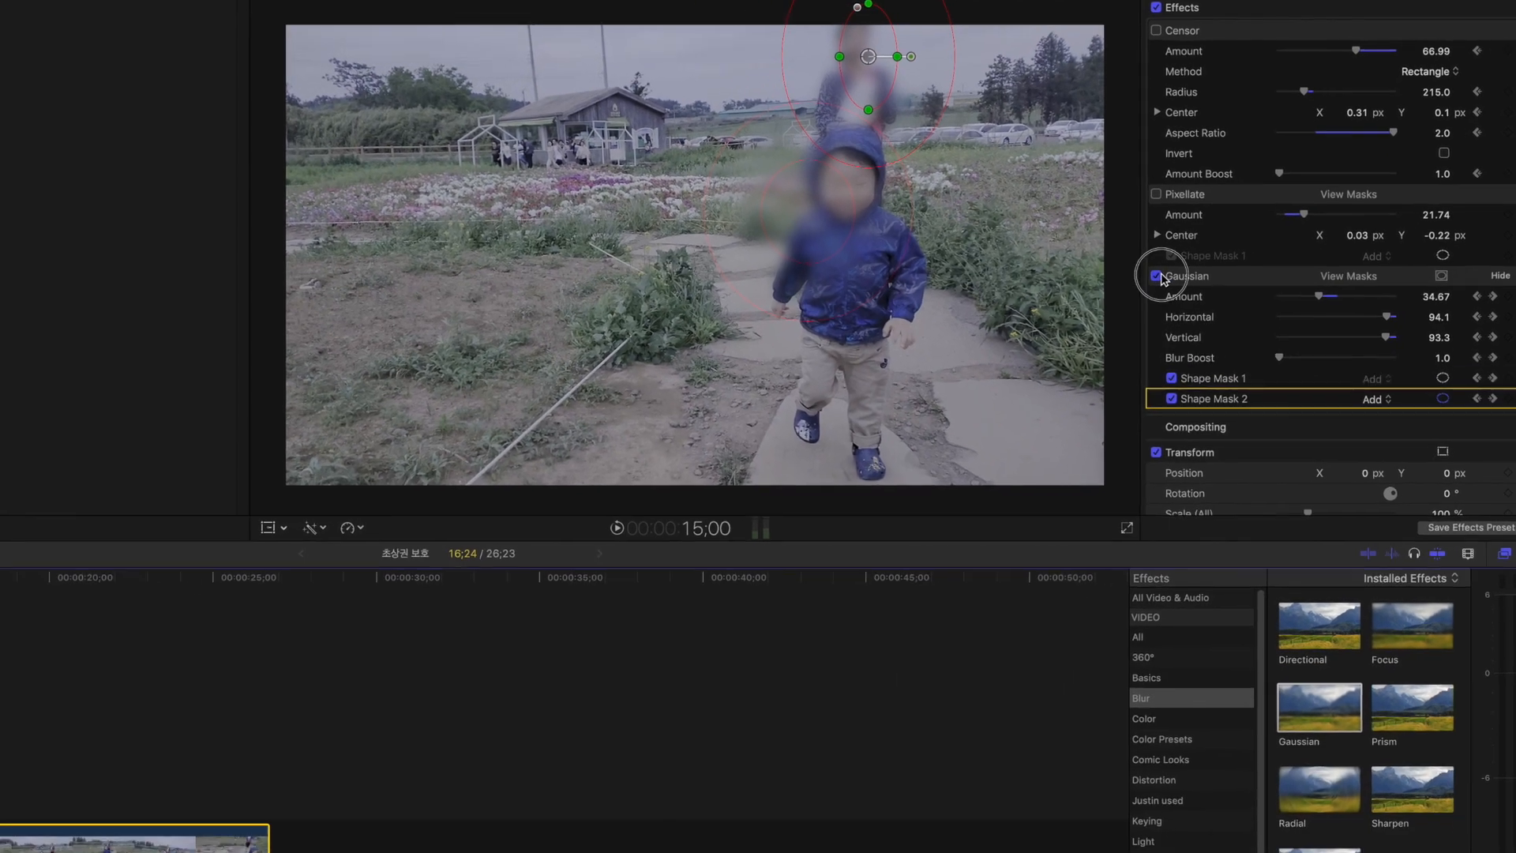
# Disable the Gaussian effect and place a duplicate of the clip directly above the original in the timeline
pyautogui.click(1092, 324)
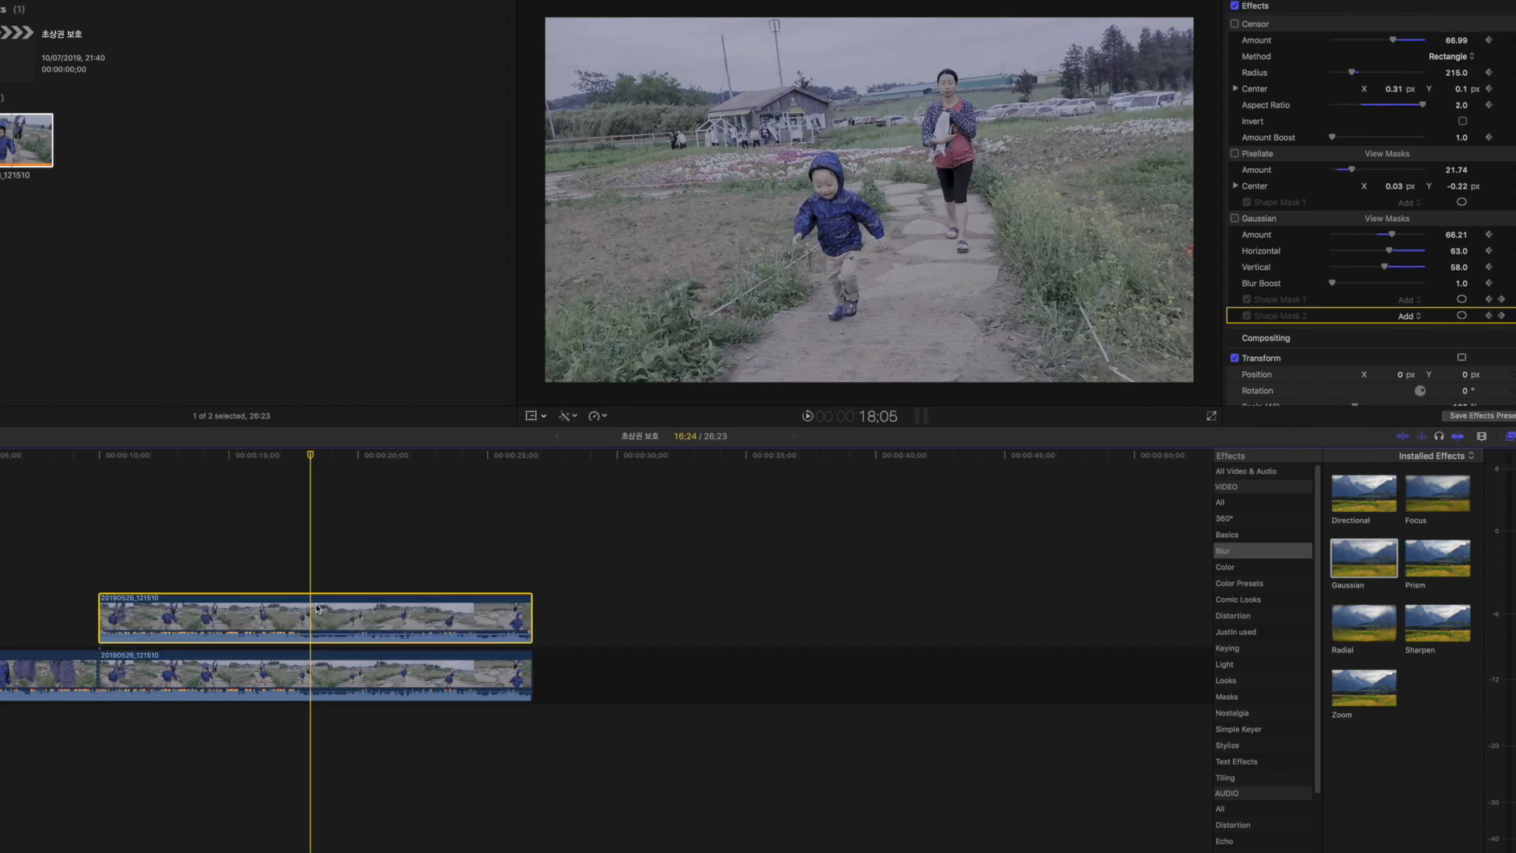
pyautogui.press('/')
pyautogui.click(317, 608)
pyautogui.click(313, 673)
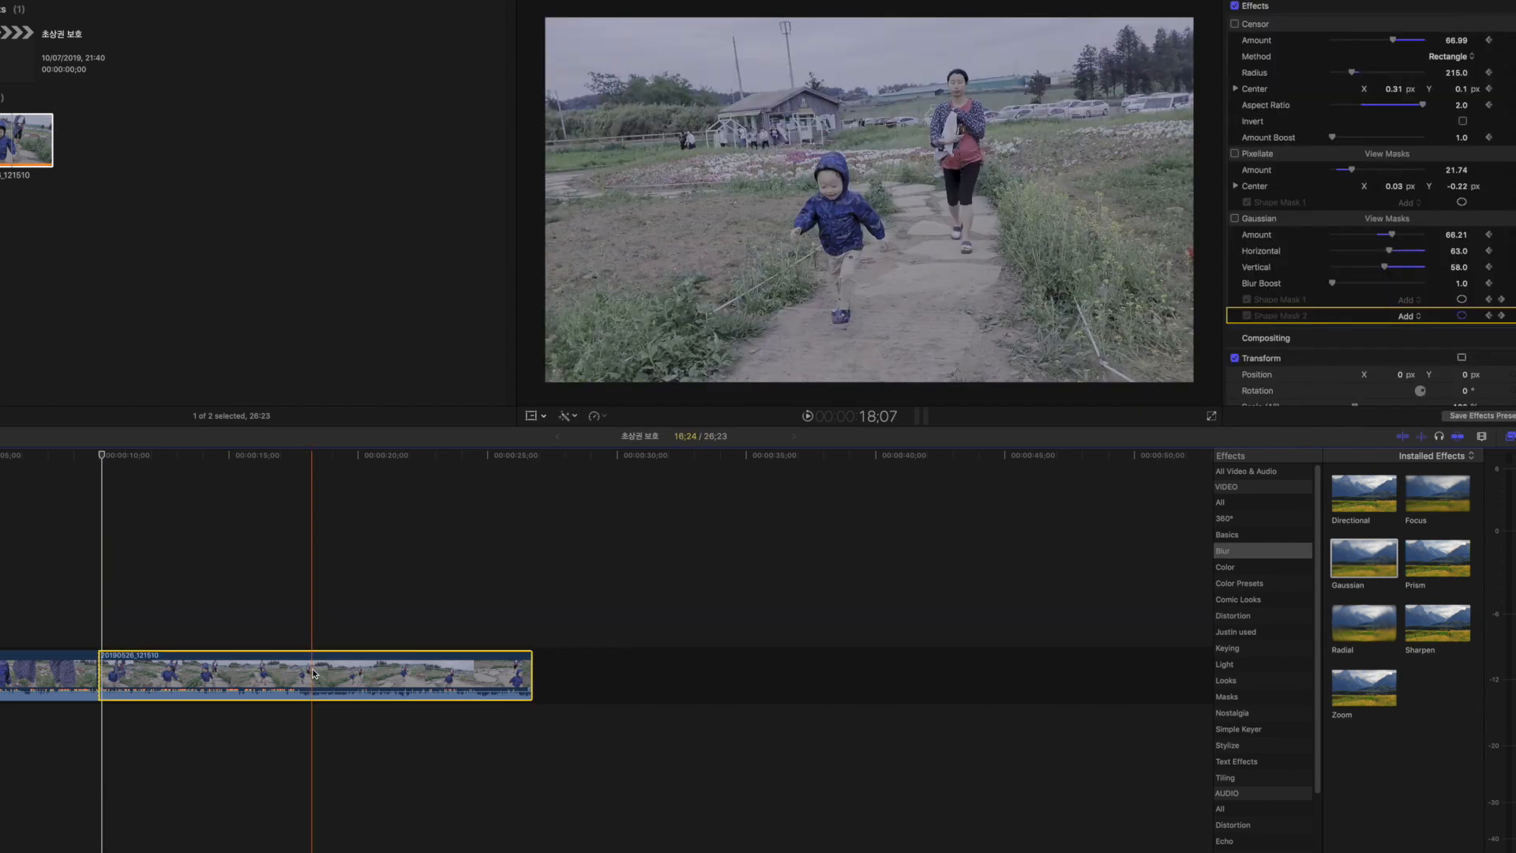
pyautogui.moveTo(313, 673); pyautogui.dragTo(320, 610)
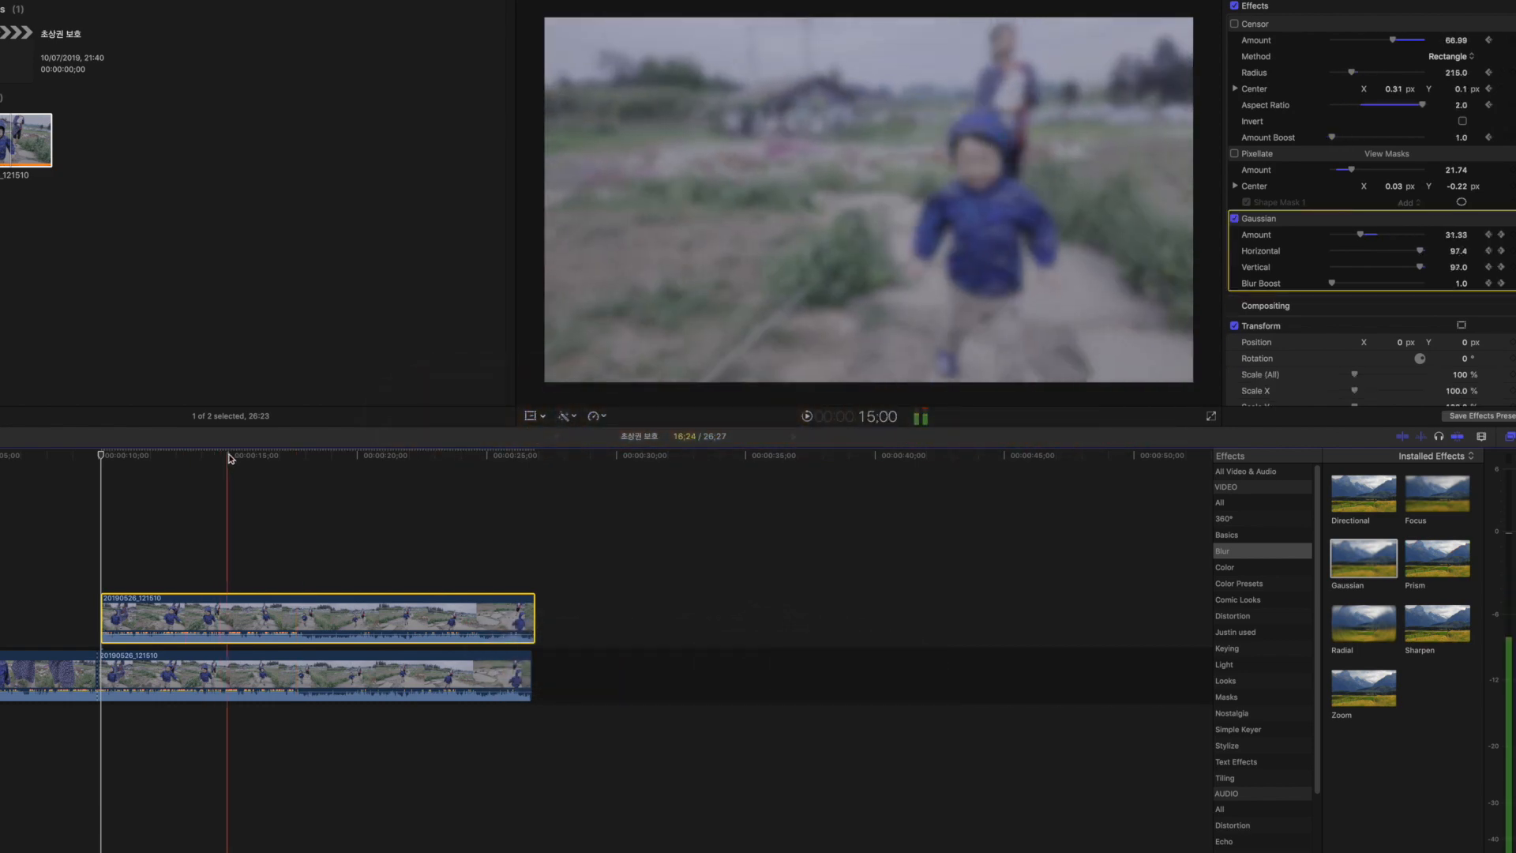
# Position the playhead at 16;06 and apply the Draw Mask effect from the Masks category to the upper clip
pyautogui.click(287, 457)
pyautogui.moveTo(287, 456)
pyautogui.mouseDown()
pyautogui.moveTo(230, 472)
pyautogui.moveTo(302, 475)
pyautogui.mouseUp()
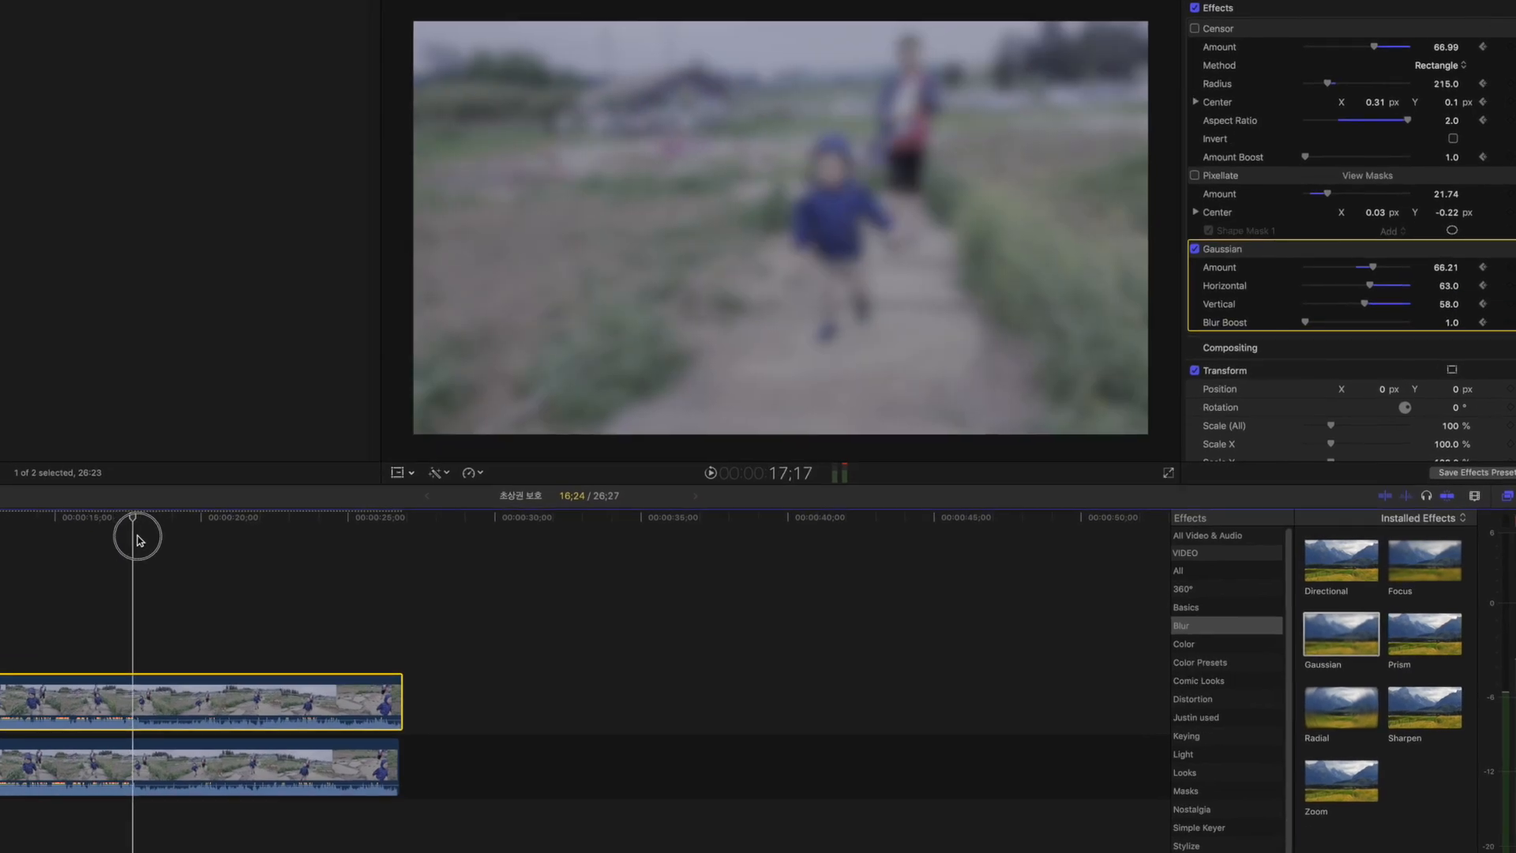
pyautogui.moveTo(145, 537); pyautogui.dragTo(163, 537)
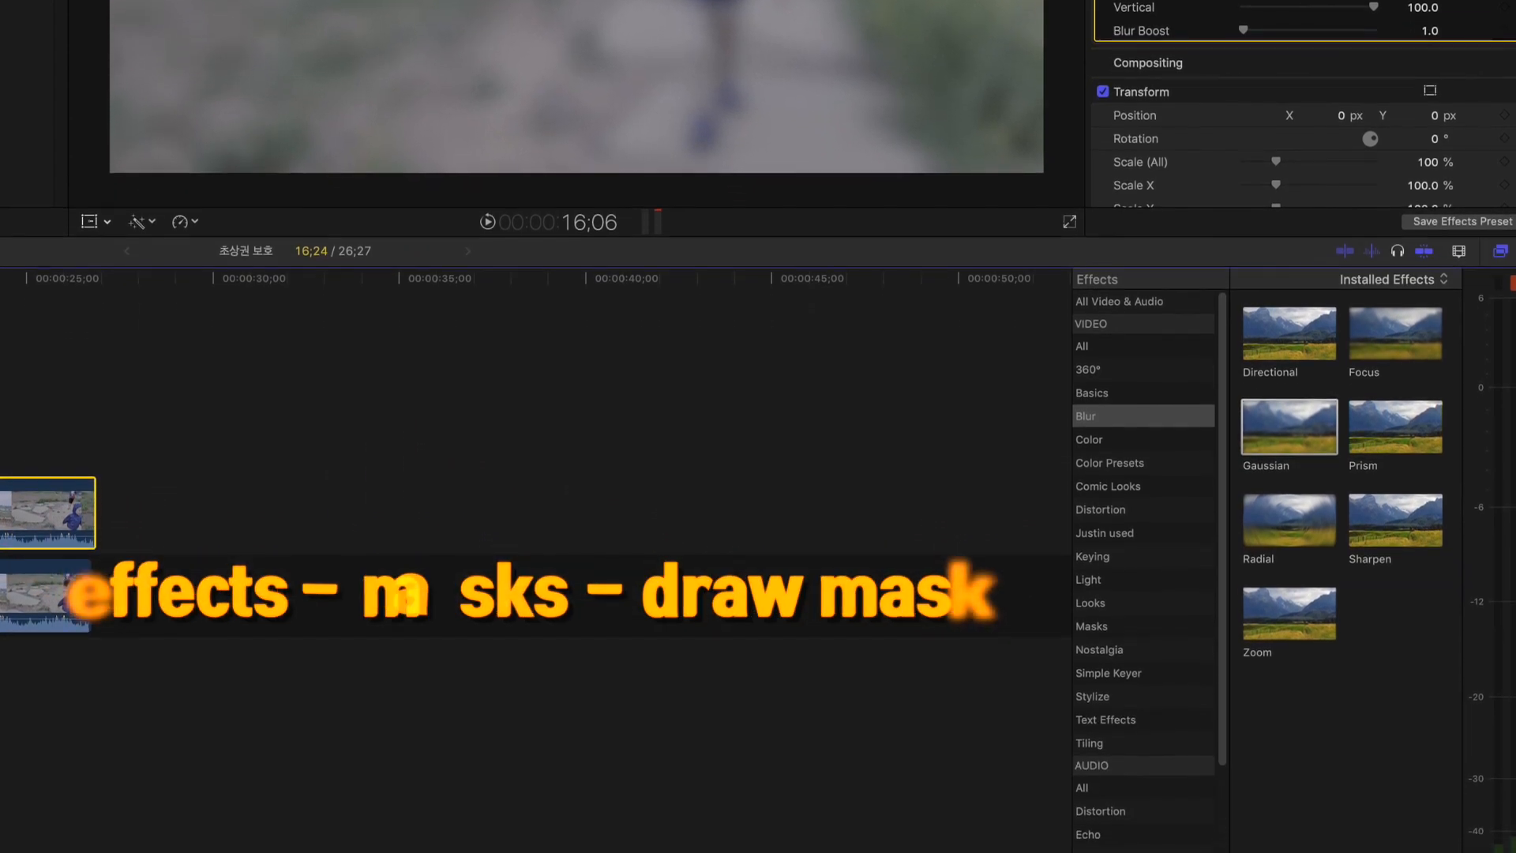
pyautogui.scroll(-1, 1159, 542)
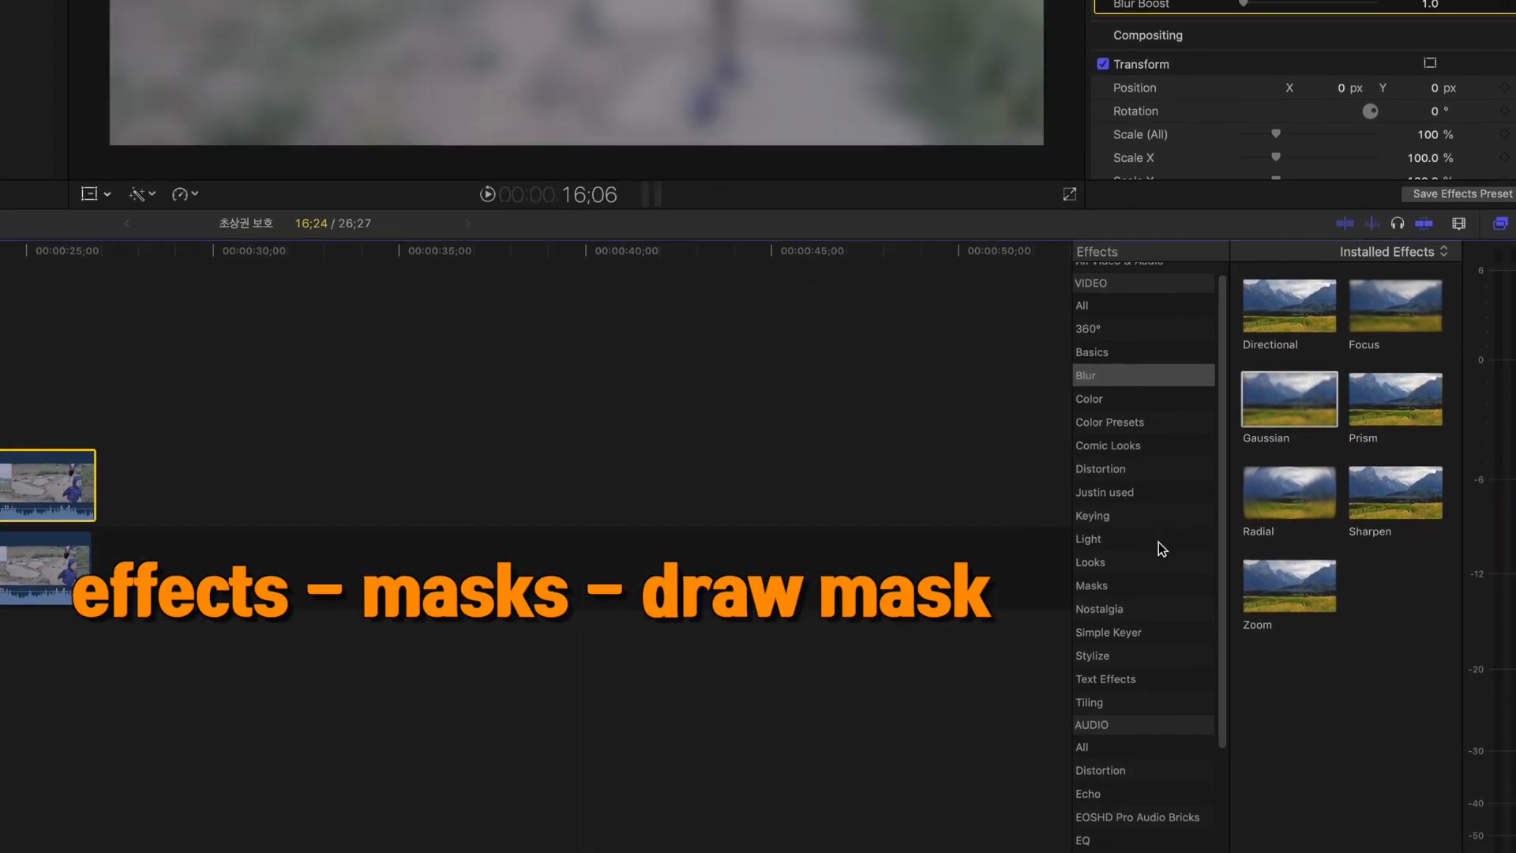
pyautogui.scroll(1, 1159, 540)
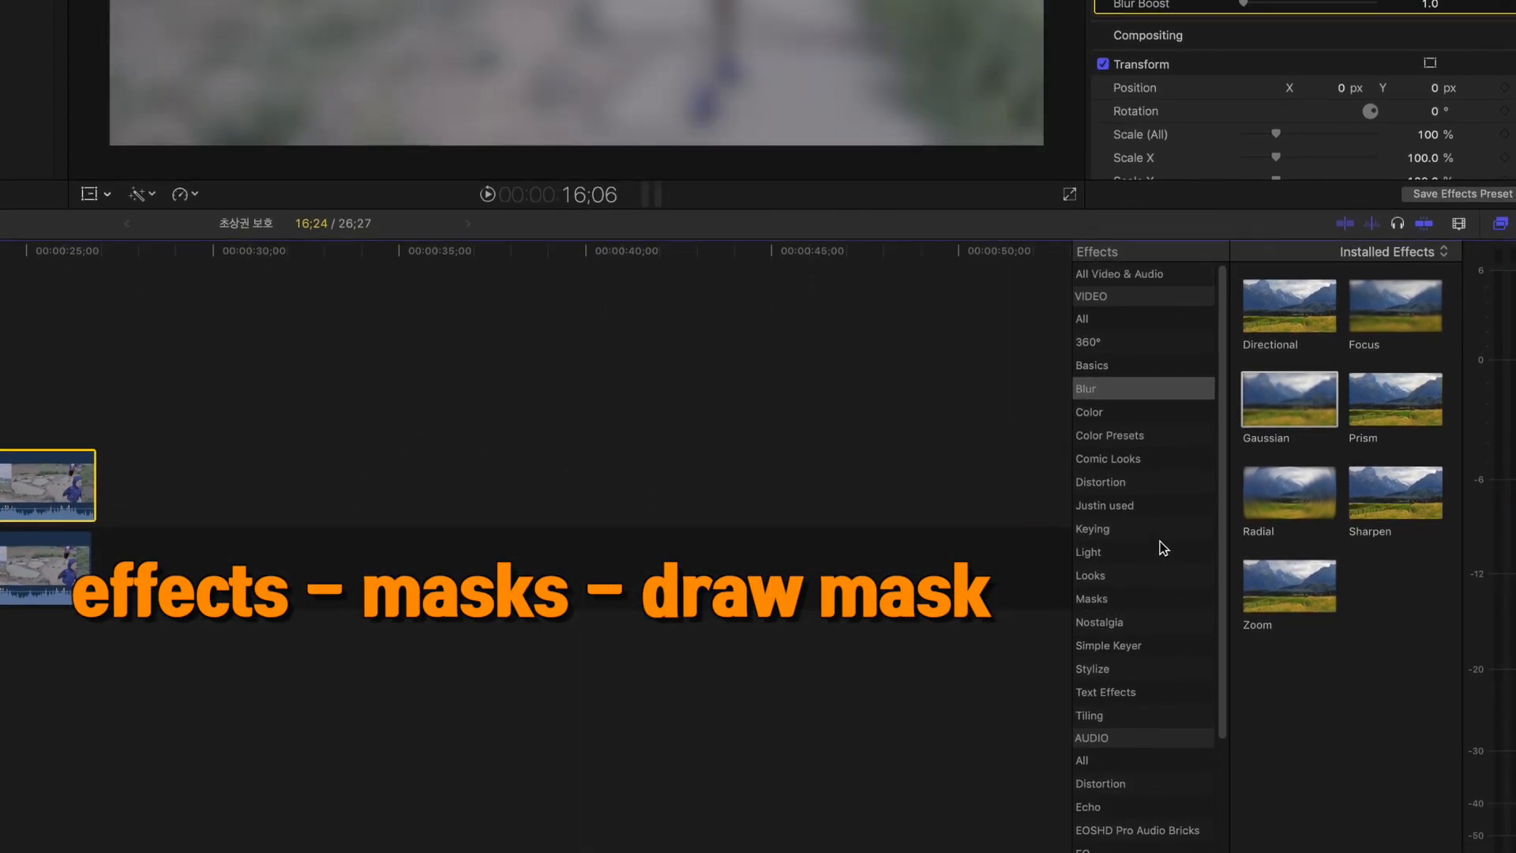
pyautogui.click(1102, 595)
pyautogui.click(1262, 302)
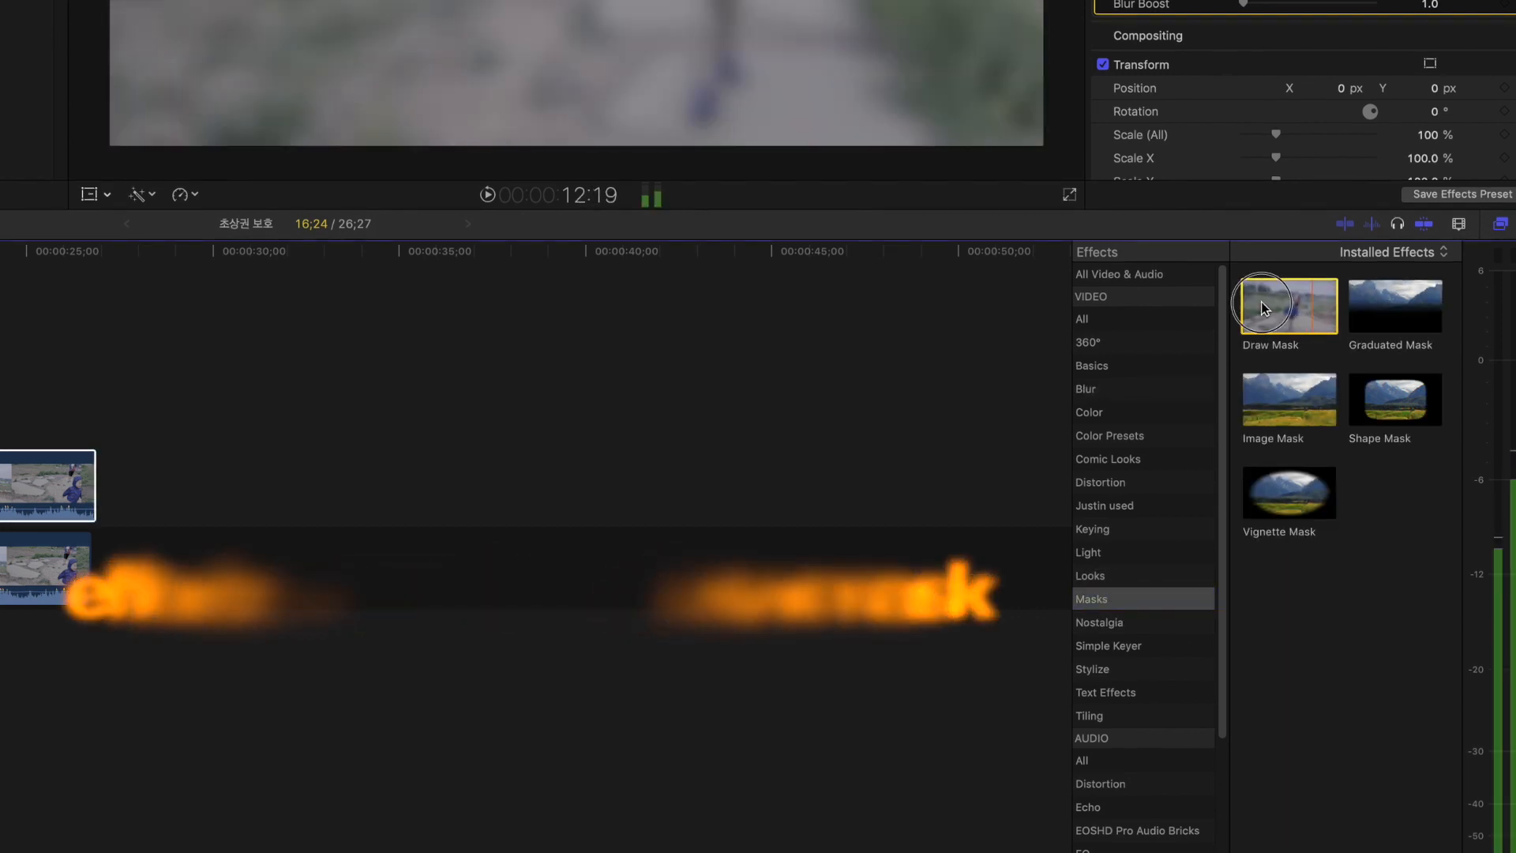
pyautogui.moveTo(1262, 304); pyautogui.dragTo(39, 485)
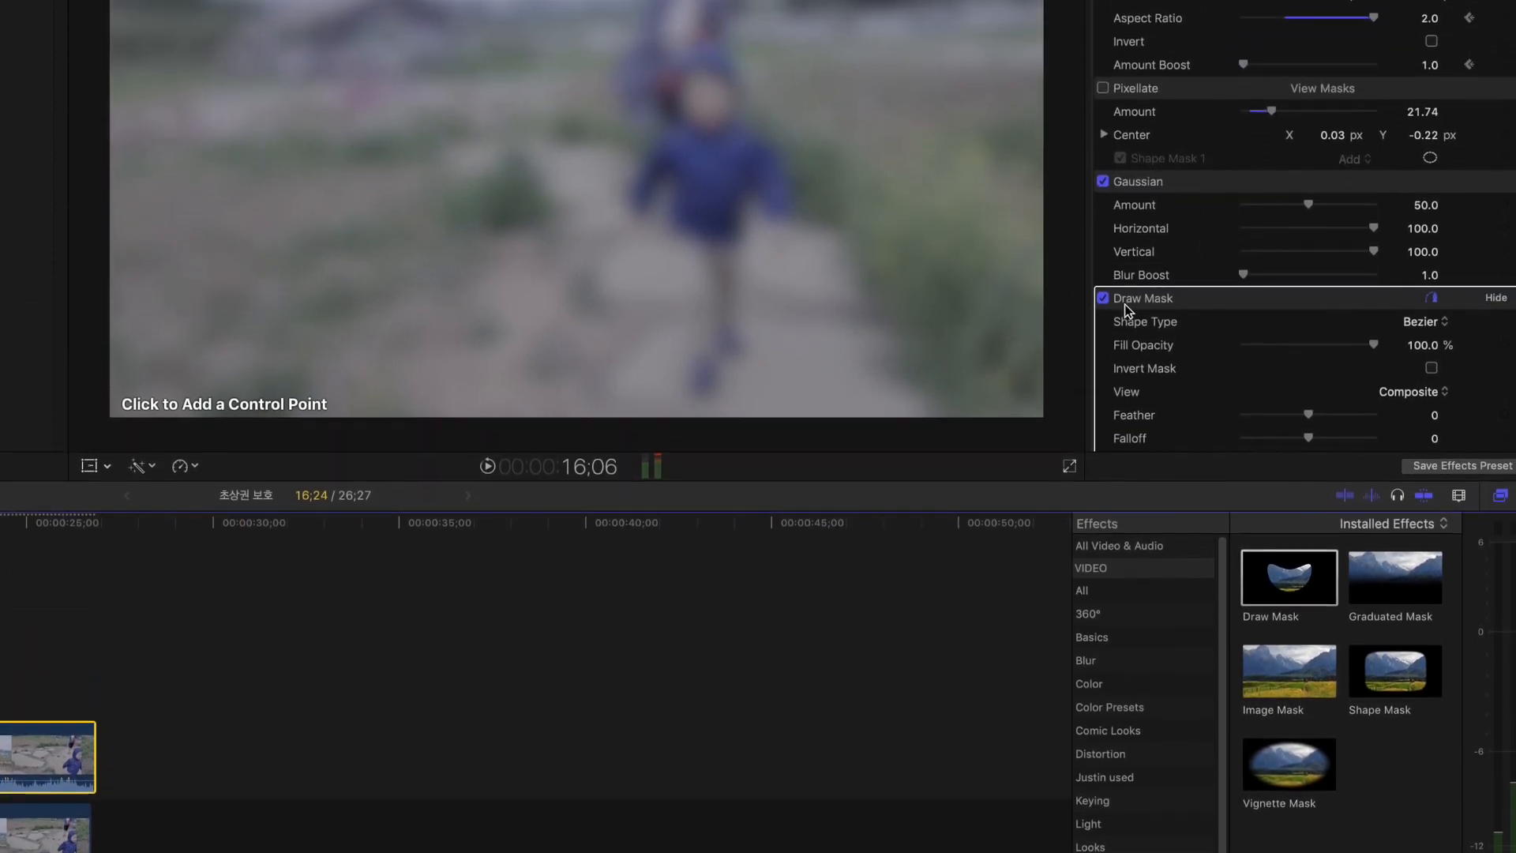
# Draw a closed mask outline around the child's whole body and move one control point outward beside the legs
pyautogui.click(679, 193)
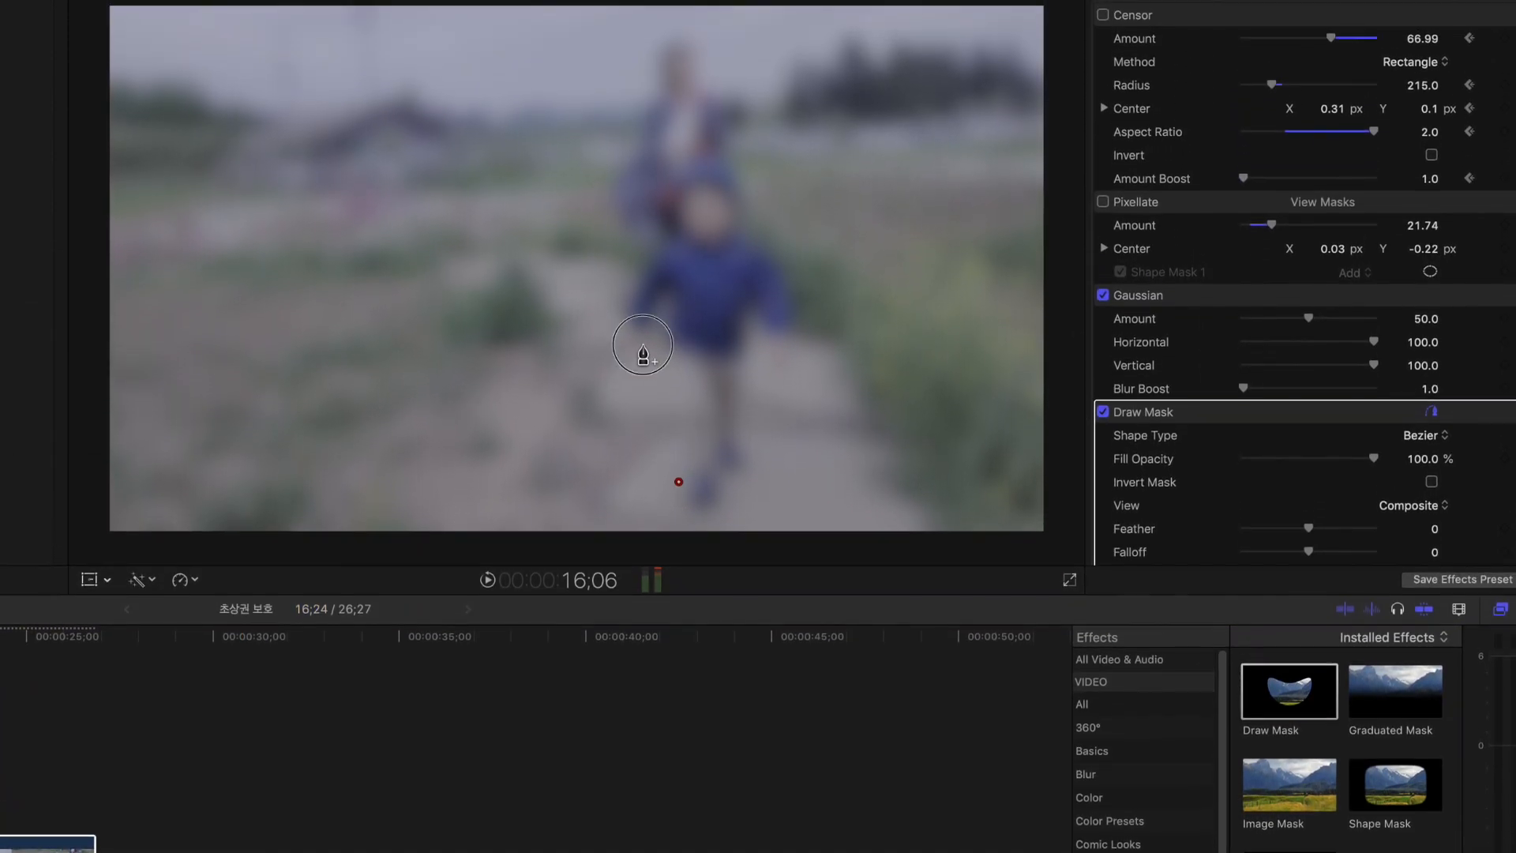
pyautogui.click(643, 290)
pyautogui.click(607, 229)
pyautogui.click(631, 178)
pyautogui.click(677, 208)
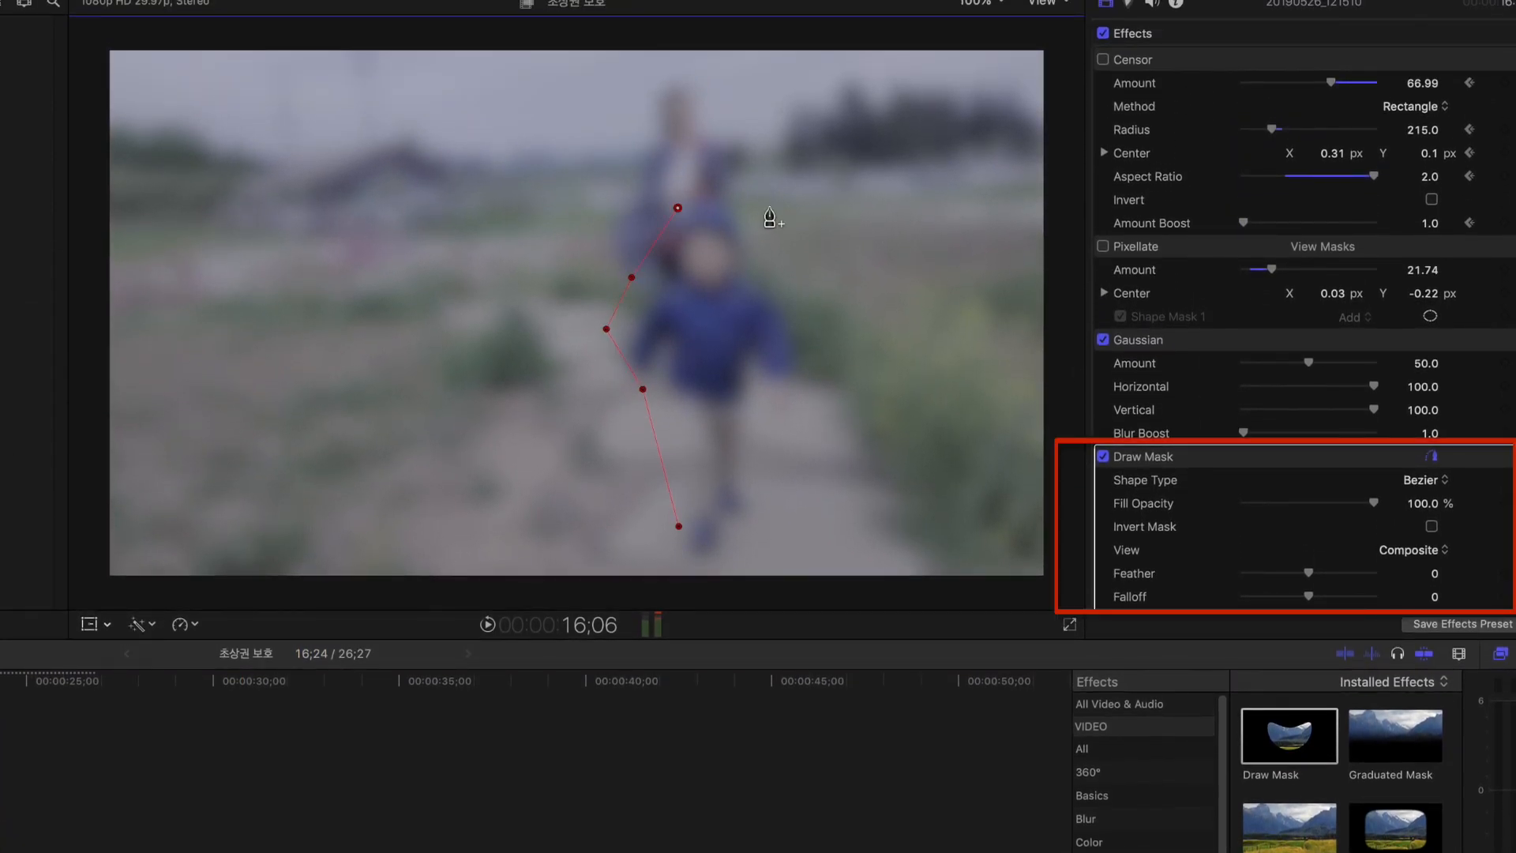
pyautogui.click(757, 227)
pyautogui.click(767, 278)
pyautogui.click(810, 335)
pyautogui.click(813, 400)
pyautogui.click(761, 391)
pyautogui.click(760, 484)
pyautogui.click(757, 539)
pyautogui.click(679, 559)
pyautogui.click(678, 526)
pyautogui.moveTo(643, 389); pyautogui.dragTo(623, 419)
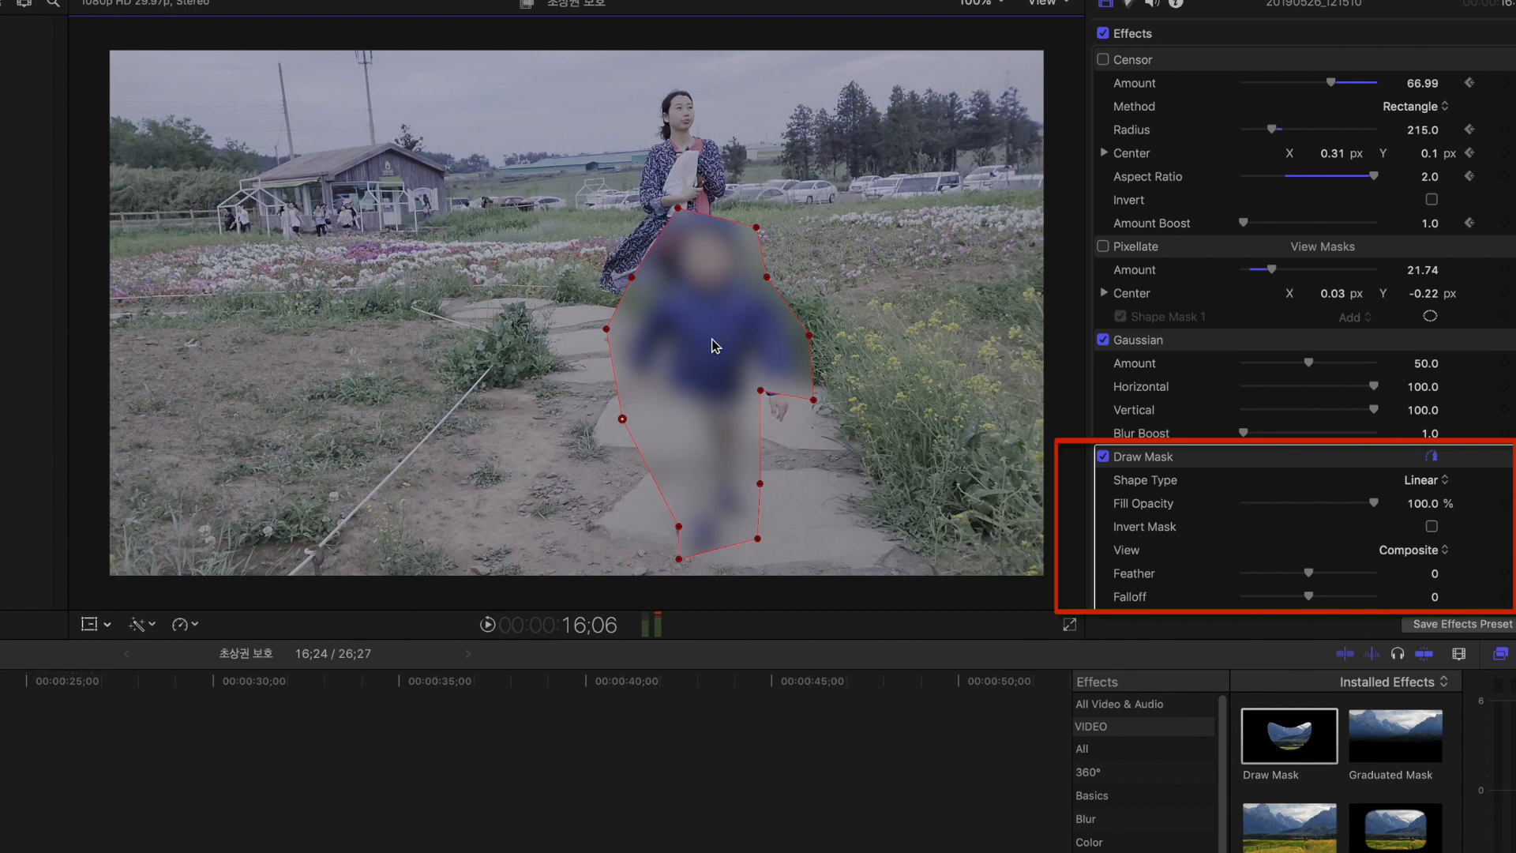
# Move the body-shaped mask to follow the child at 21;11 and beyond, and play the clip back to check it
pyautogui.scroll(-5, 1502, 467)
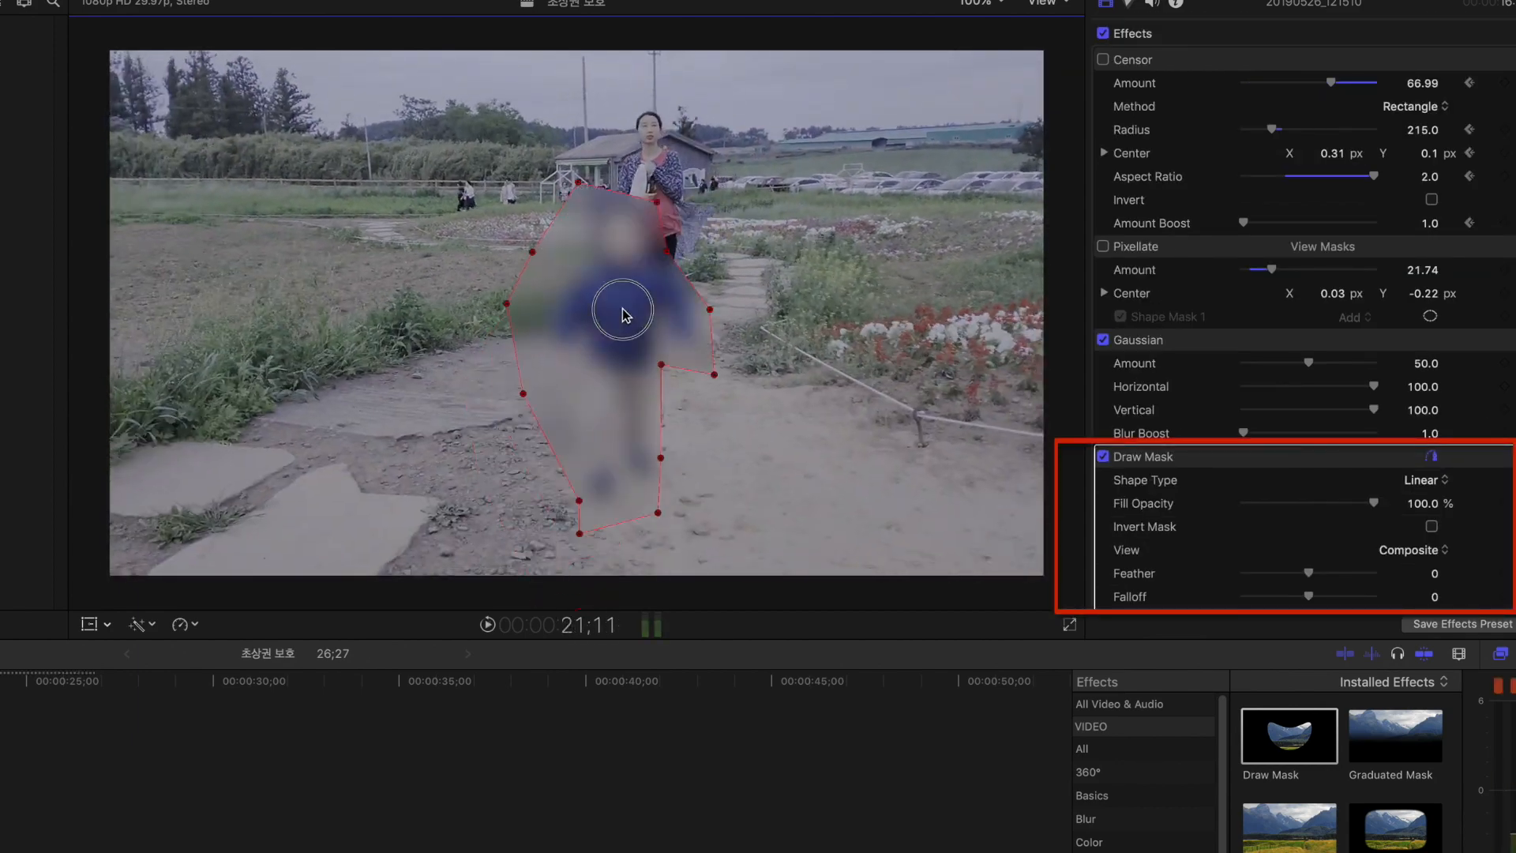
pyautogui.press('space')
pyautogui.press('space')
pyautogui.moveTo(622, 310); pyautogui.dragTo(562, 420)
pyautogui.press('space')
pyautogui.press('space')
pyautogui.press('space')
pyautogui.press('space')
pyautogui.press('space')
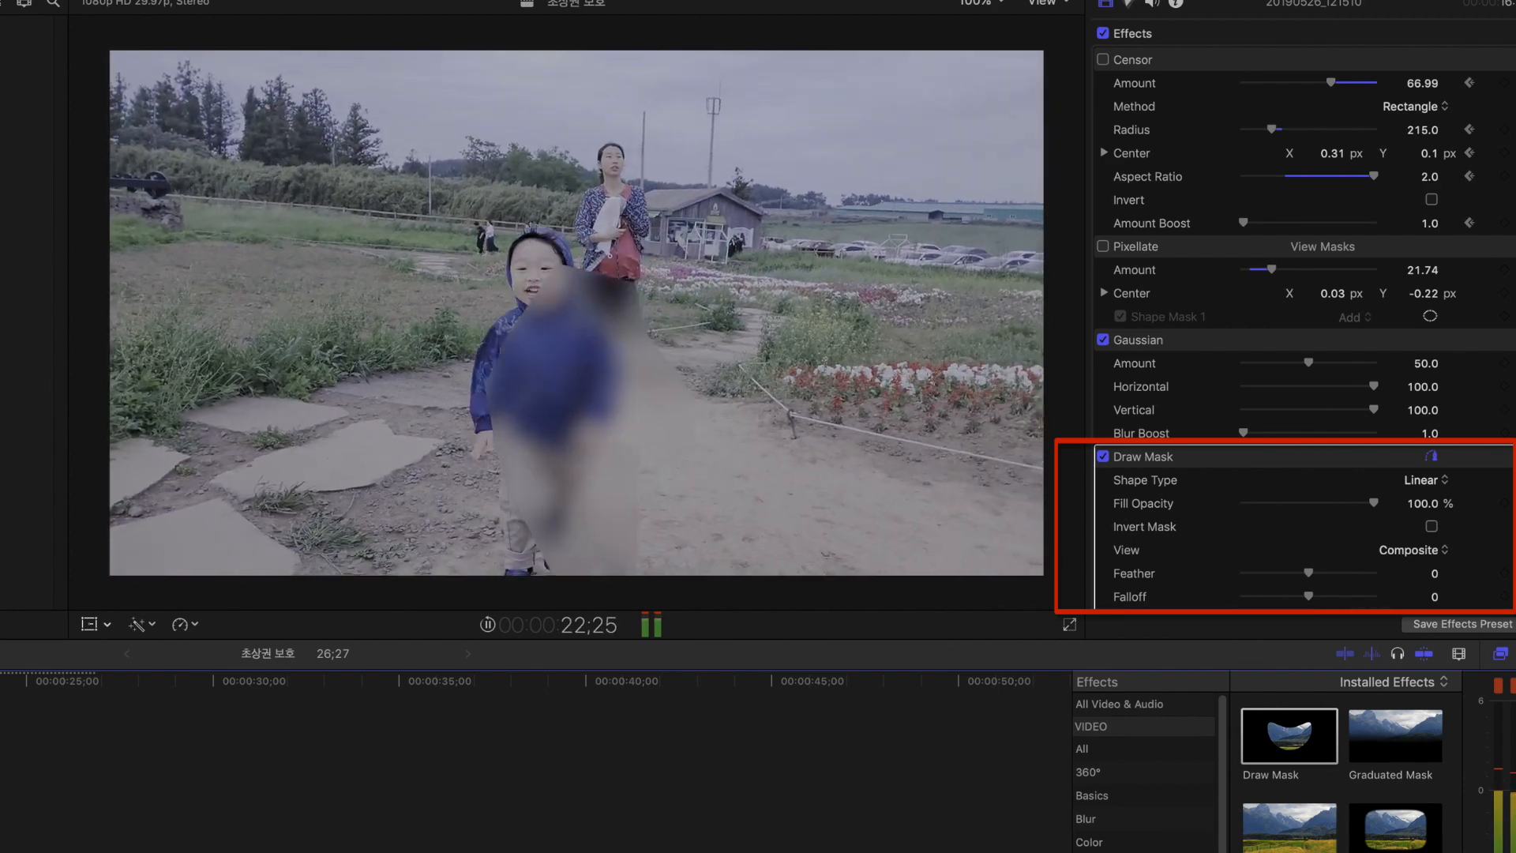
pyautogui.press('space')
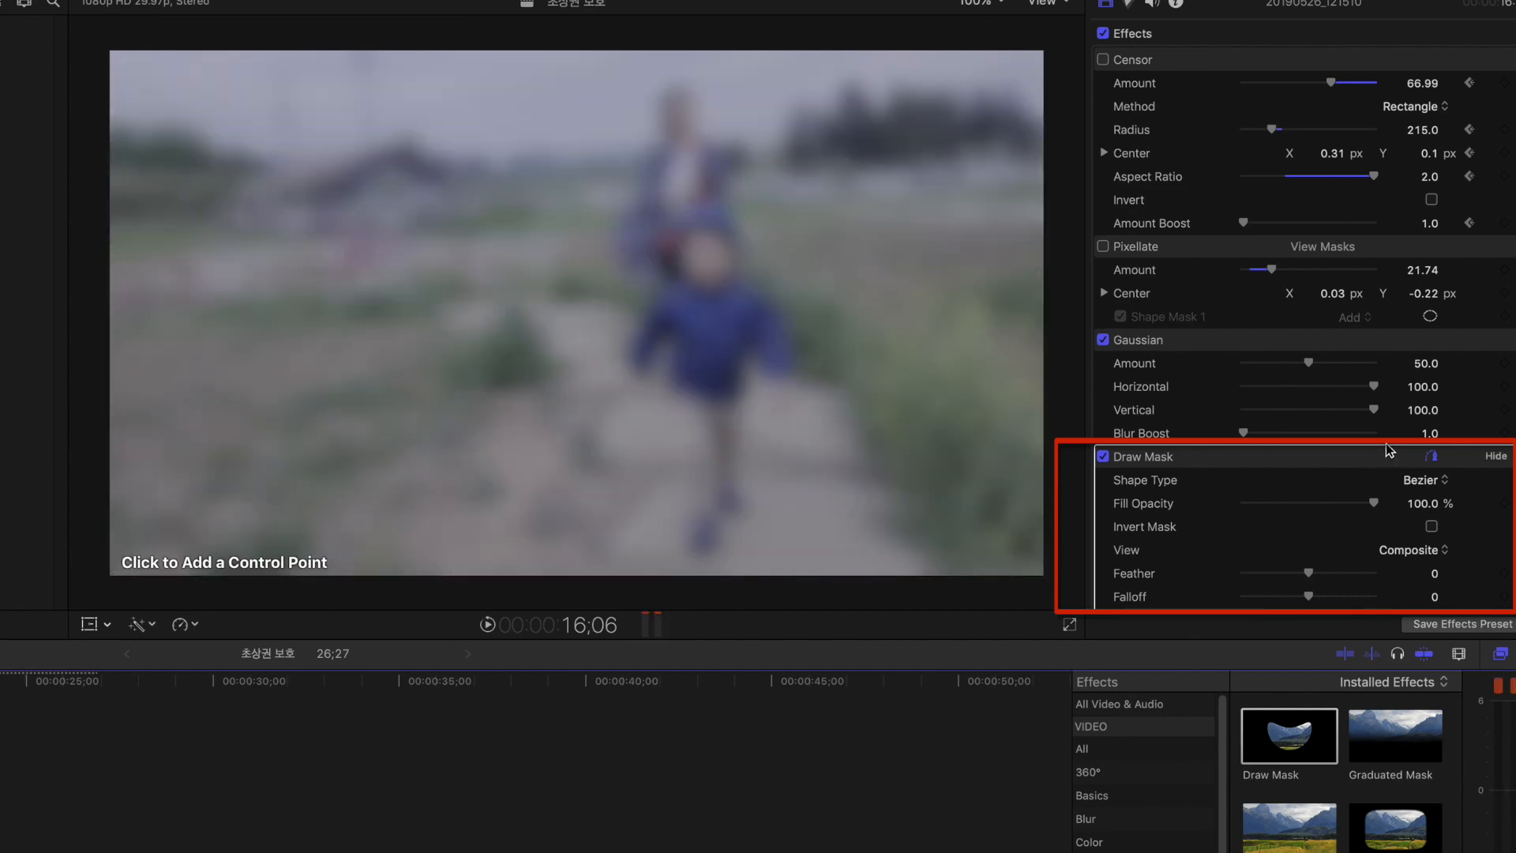
# Draw a closed ten-point star-shaped mask over the child and try out moving its control points
pyautogui.click(760, 149)
pyautogui.click(706, 218)
pyautogui.click(567, 156)
pyautogui.click(630, 256)
pyautogui.click(547, 382)
pyautogui.click(646, 337)
pyautogui.click(716, 470)
pyautogui.click(728, 332)
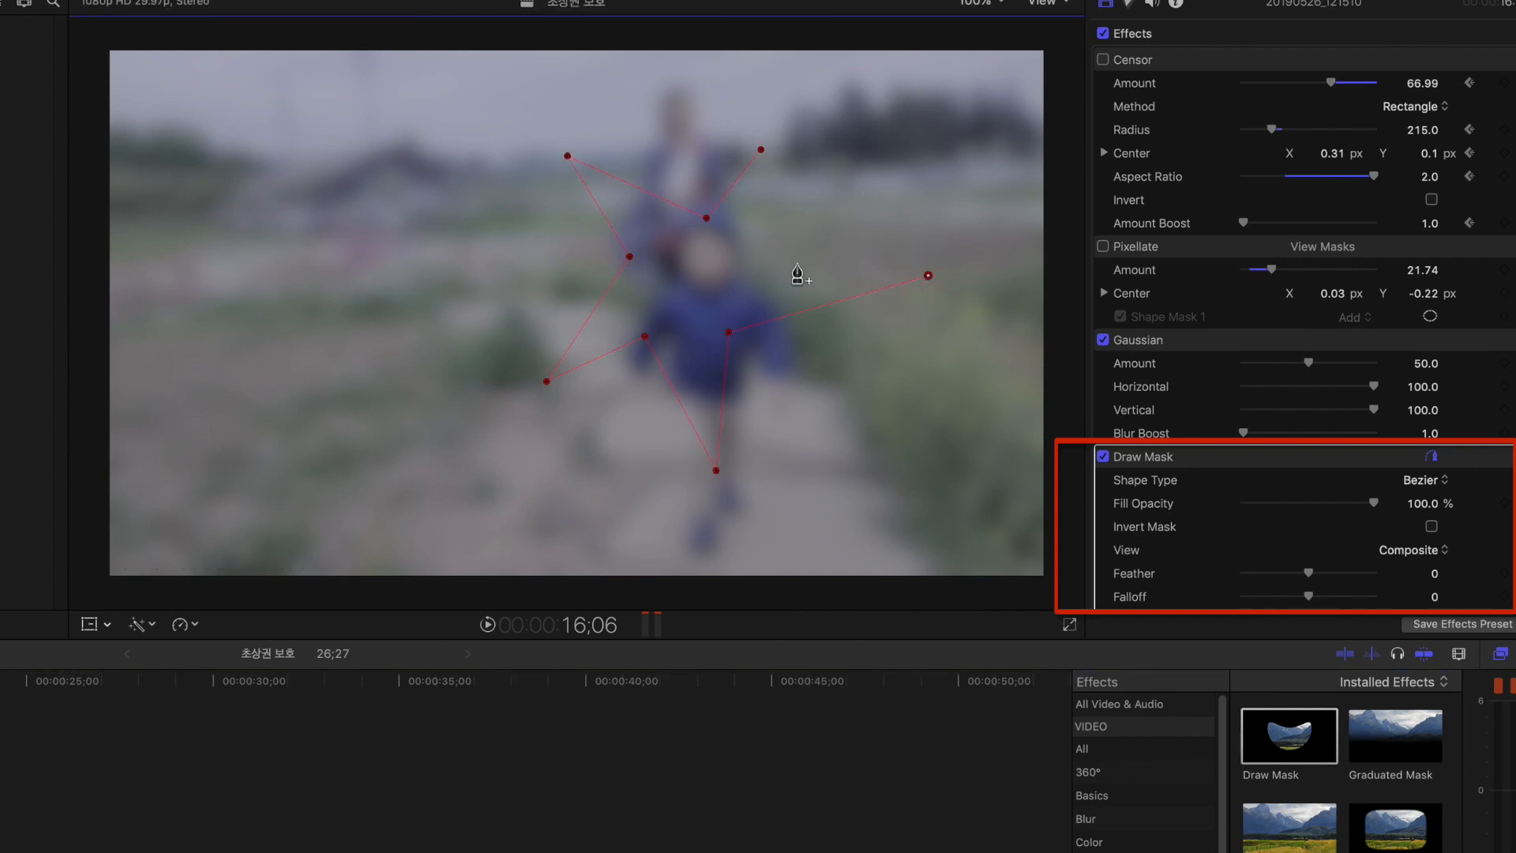
pyautogui.click(739, 260)
pyautogui.click(760, 150)
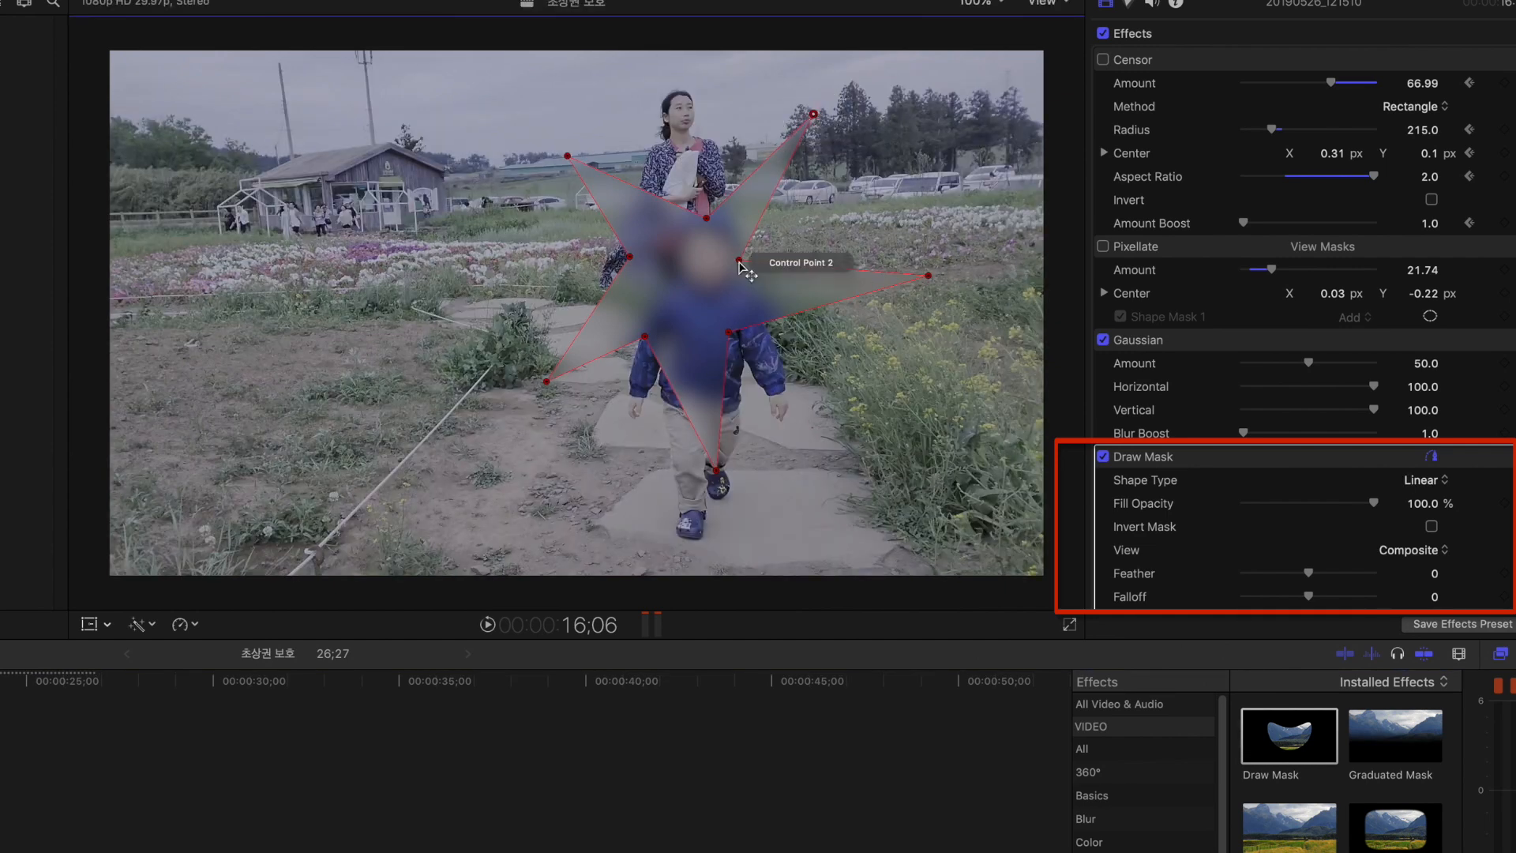
pyautogui.moveTo(739, 262); pyautogui.dragTo(689, 210)
pyautogui.moveTo(646, 336); pyautogui.dragTo(660, 316)
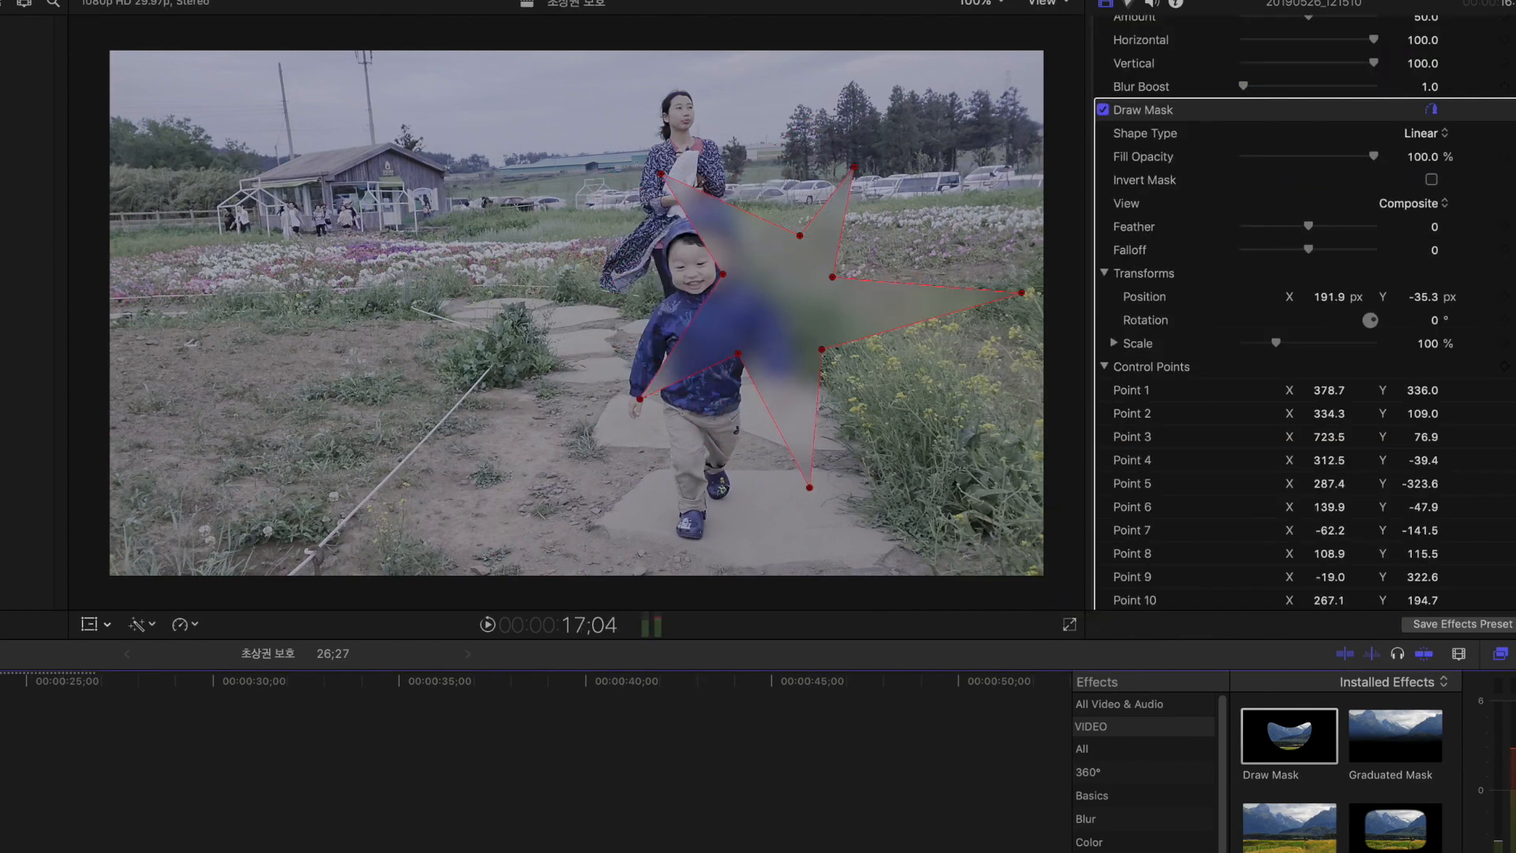
# Keyframe the star mask's Position, move the mask along with the child to X 261.8 px, Y 59.2 px at 24;12, and play it back
pyautogui.moveTo(818, 339); pyautogui.dragTo(708, 300)
pyautogui.click(1503, 298)
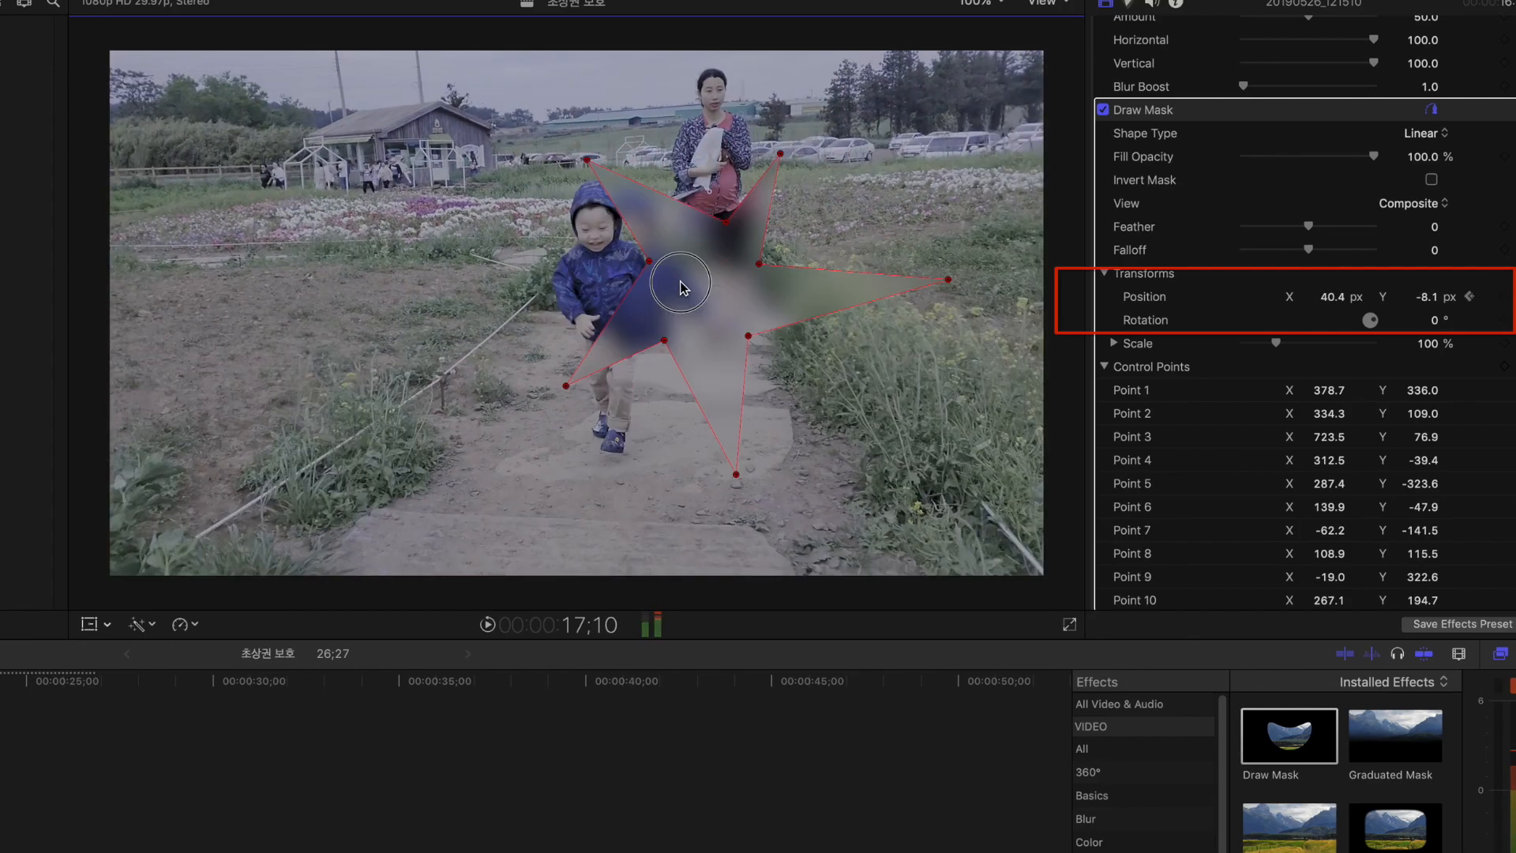
pyautogui.moveTo(680, 282); pyautogui.dragTo(846, 283)
pyautogui.press('space')
pyautogui.press('space')
pyautogui.press('space')
pyautogui.press('space')
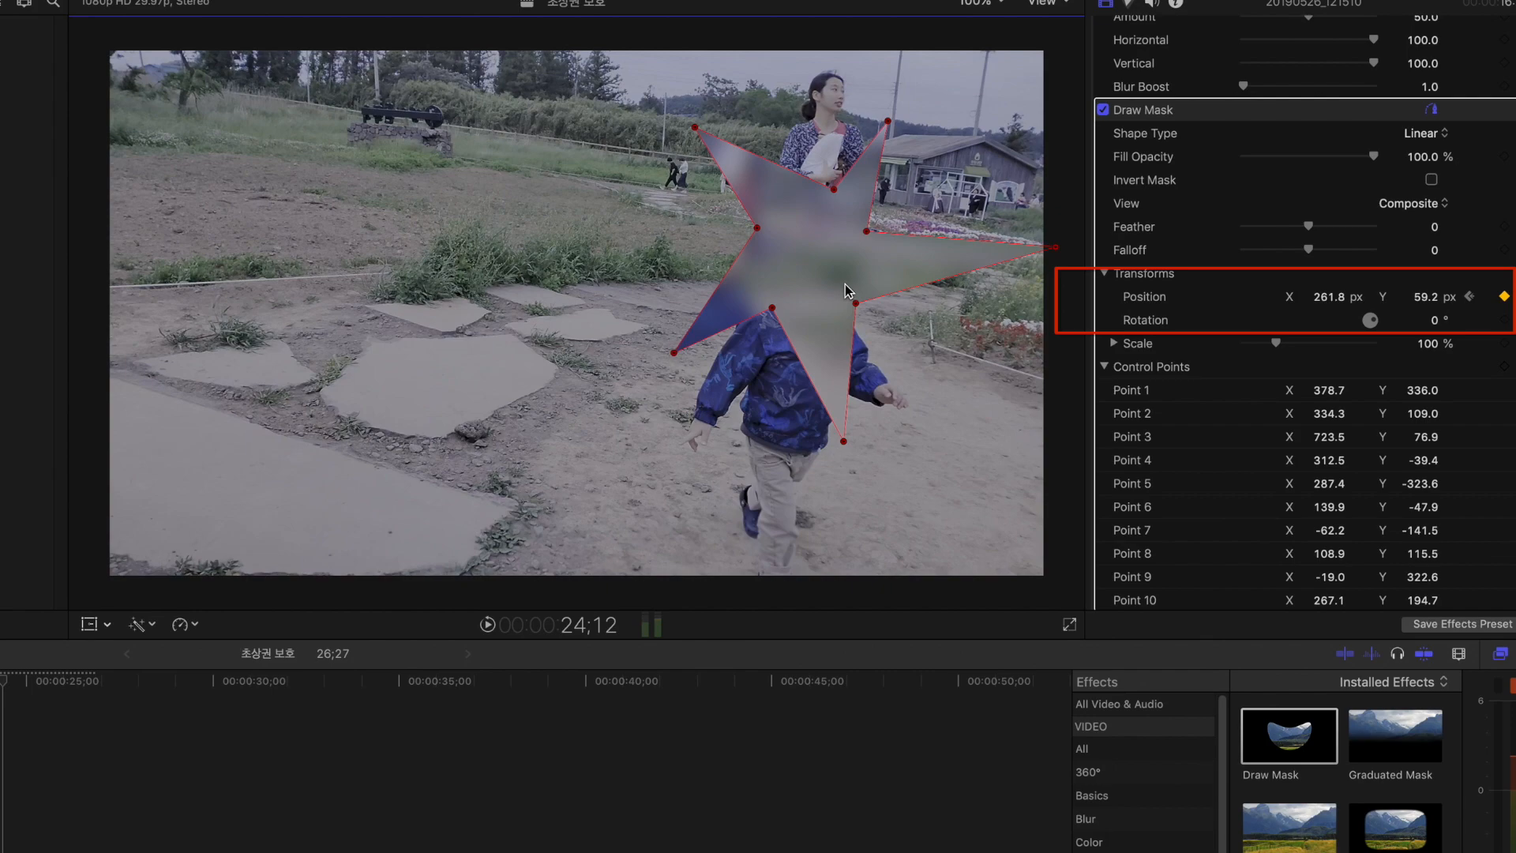
pyautogui.moveTo(4, 681); pyautogui.dragTo(0, 685)
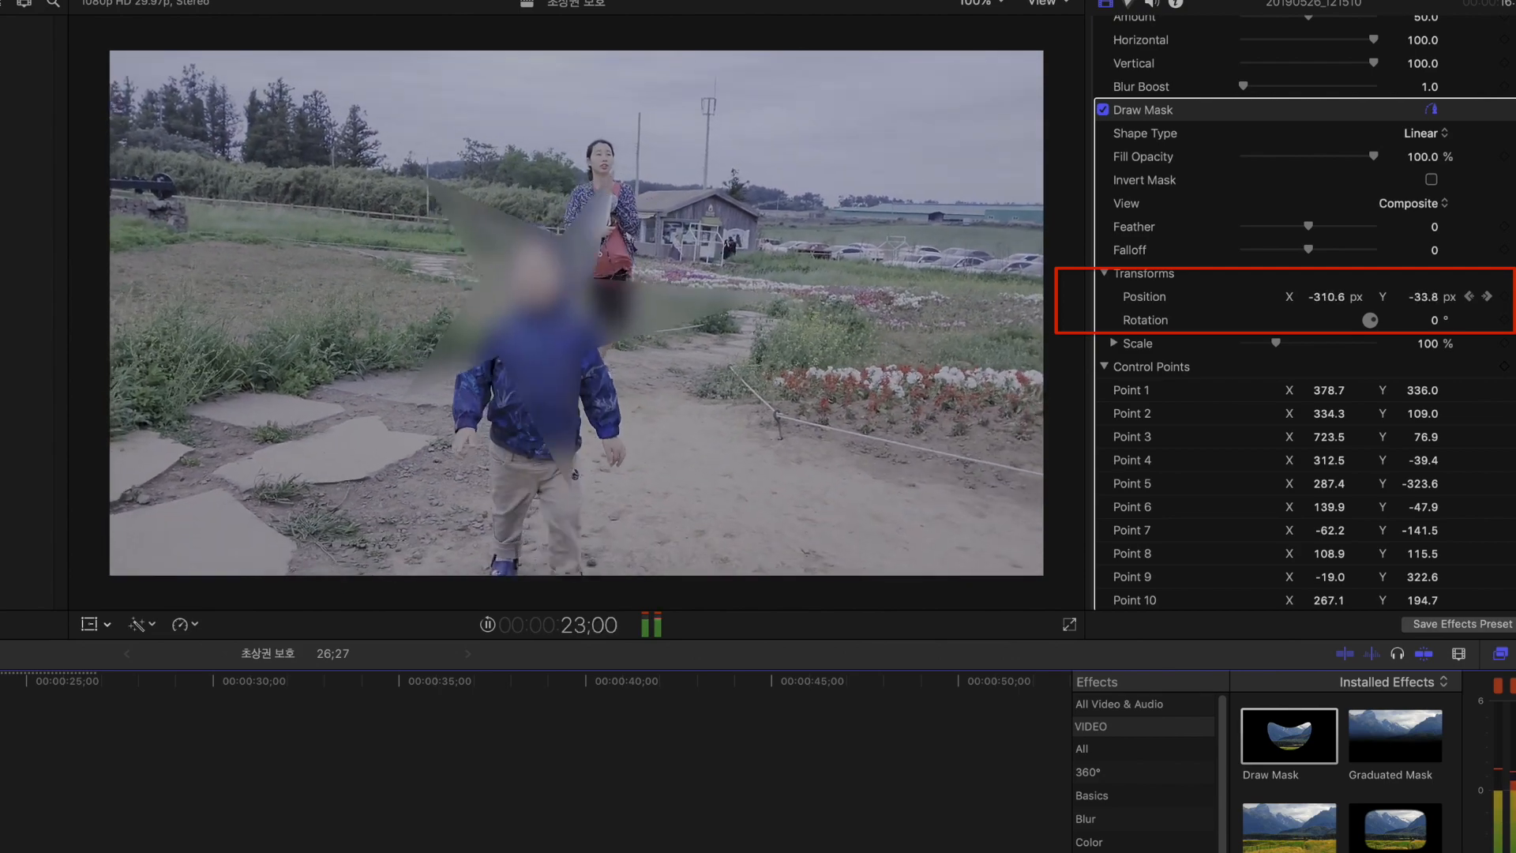
pyautogui.press('space')
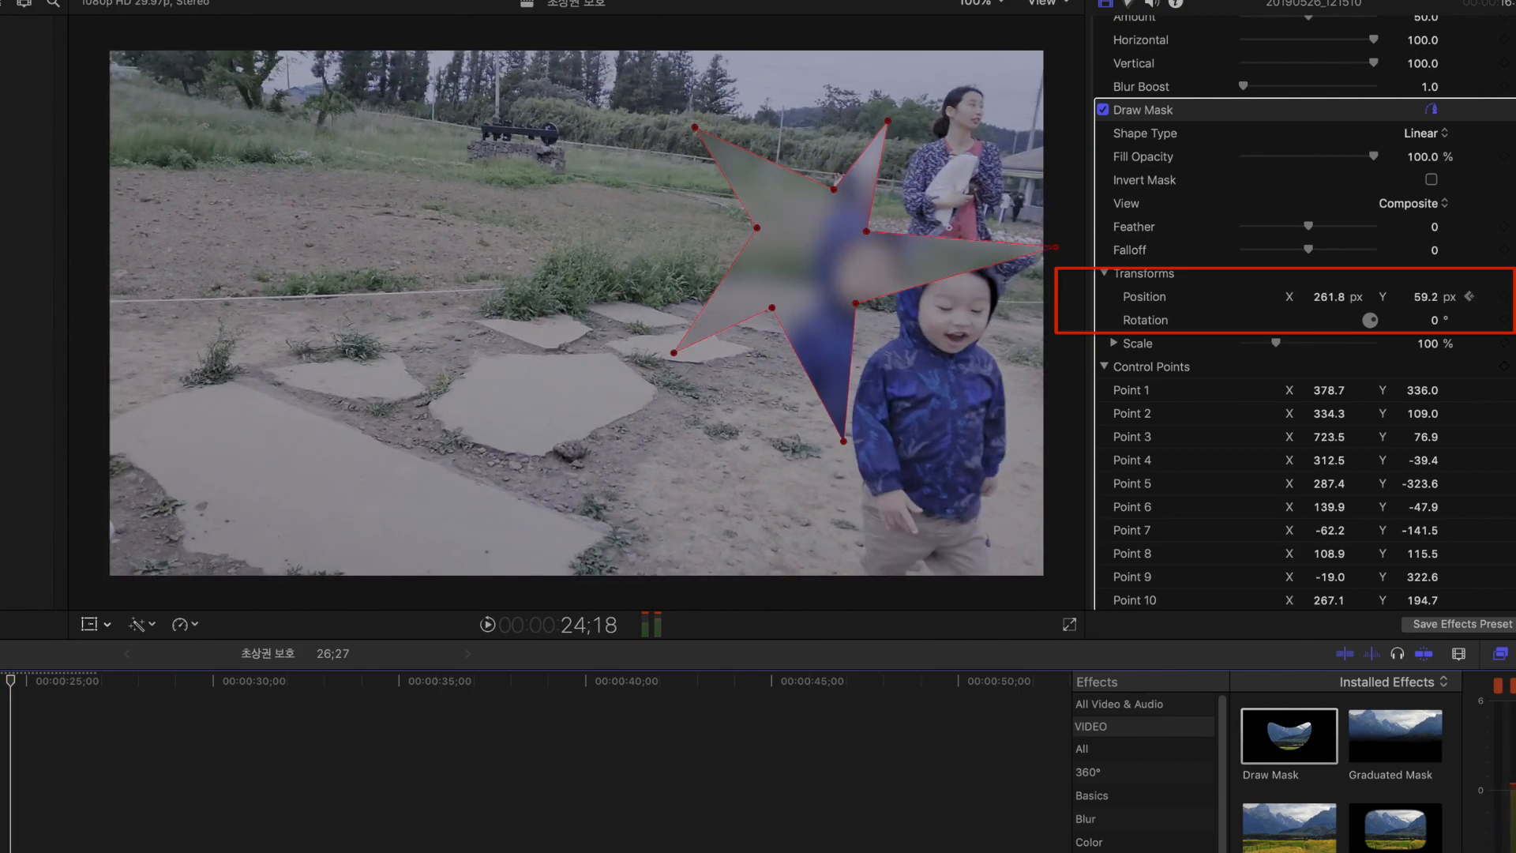